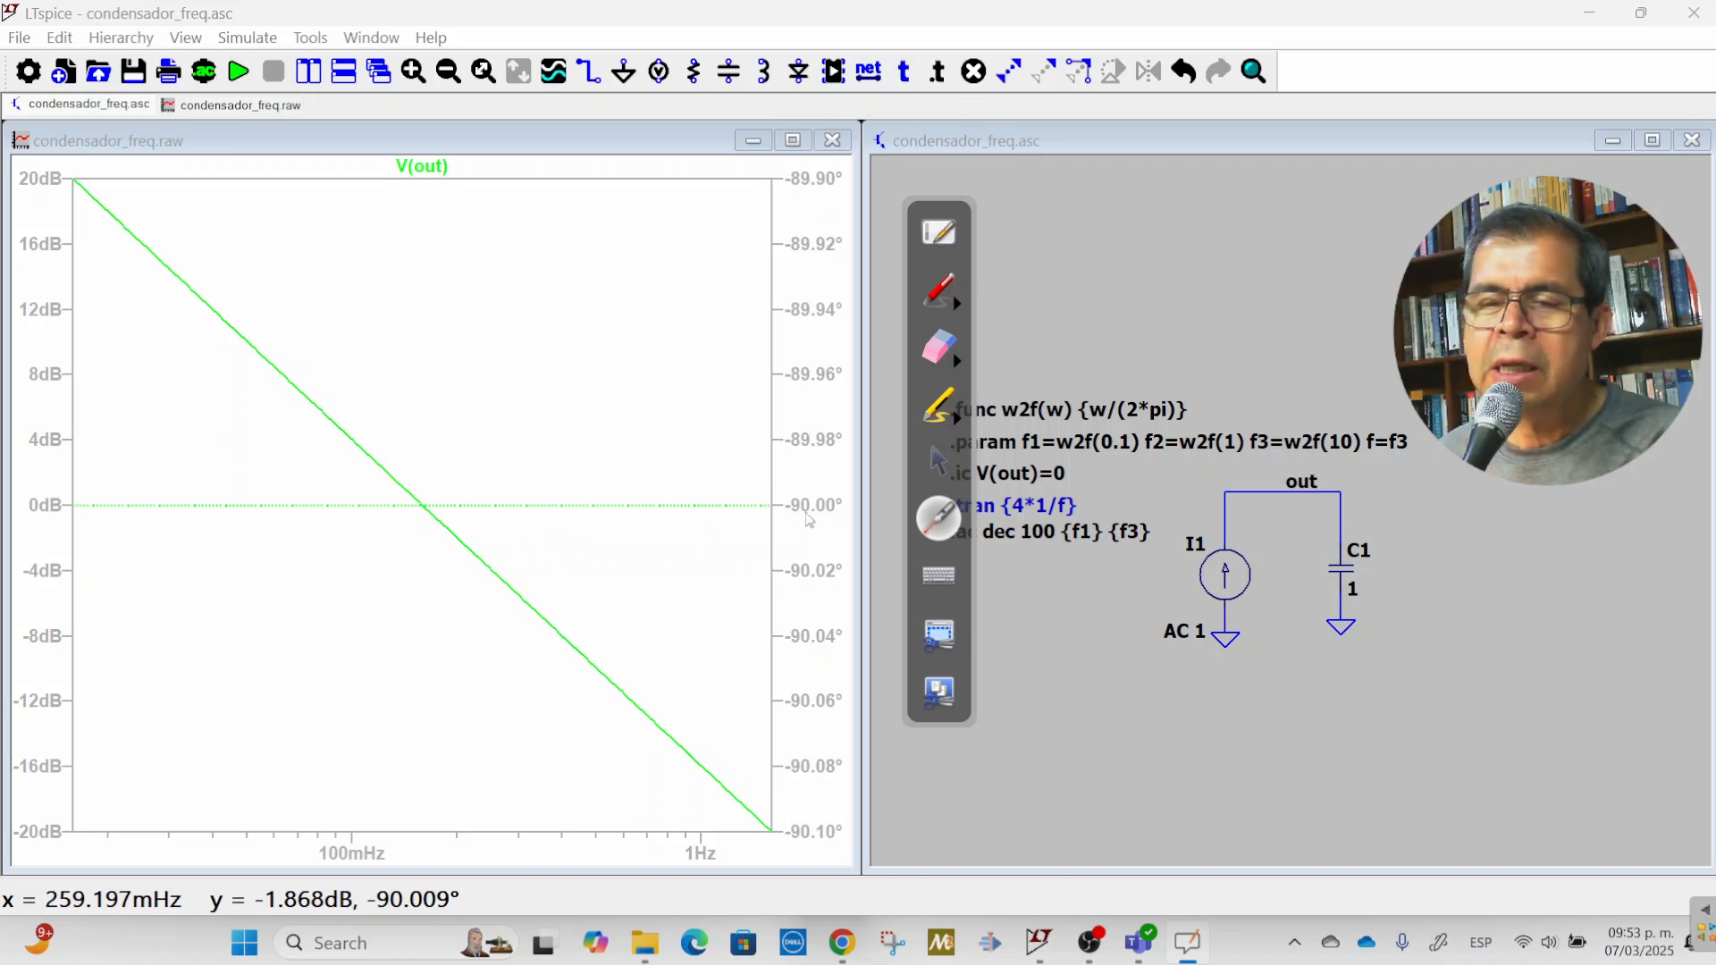
Examine the V(out) magnitude and phase at both ends of the frequency sweep and at the 0 dB crossing
click(74, 185)
mouse_move(72, 179)
mouse_down()
mouse_move(339, 441)
mouse_move(70, 193)
mouse_up()
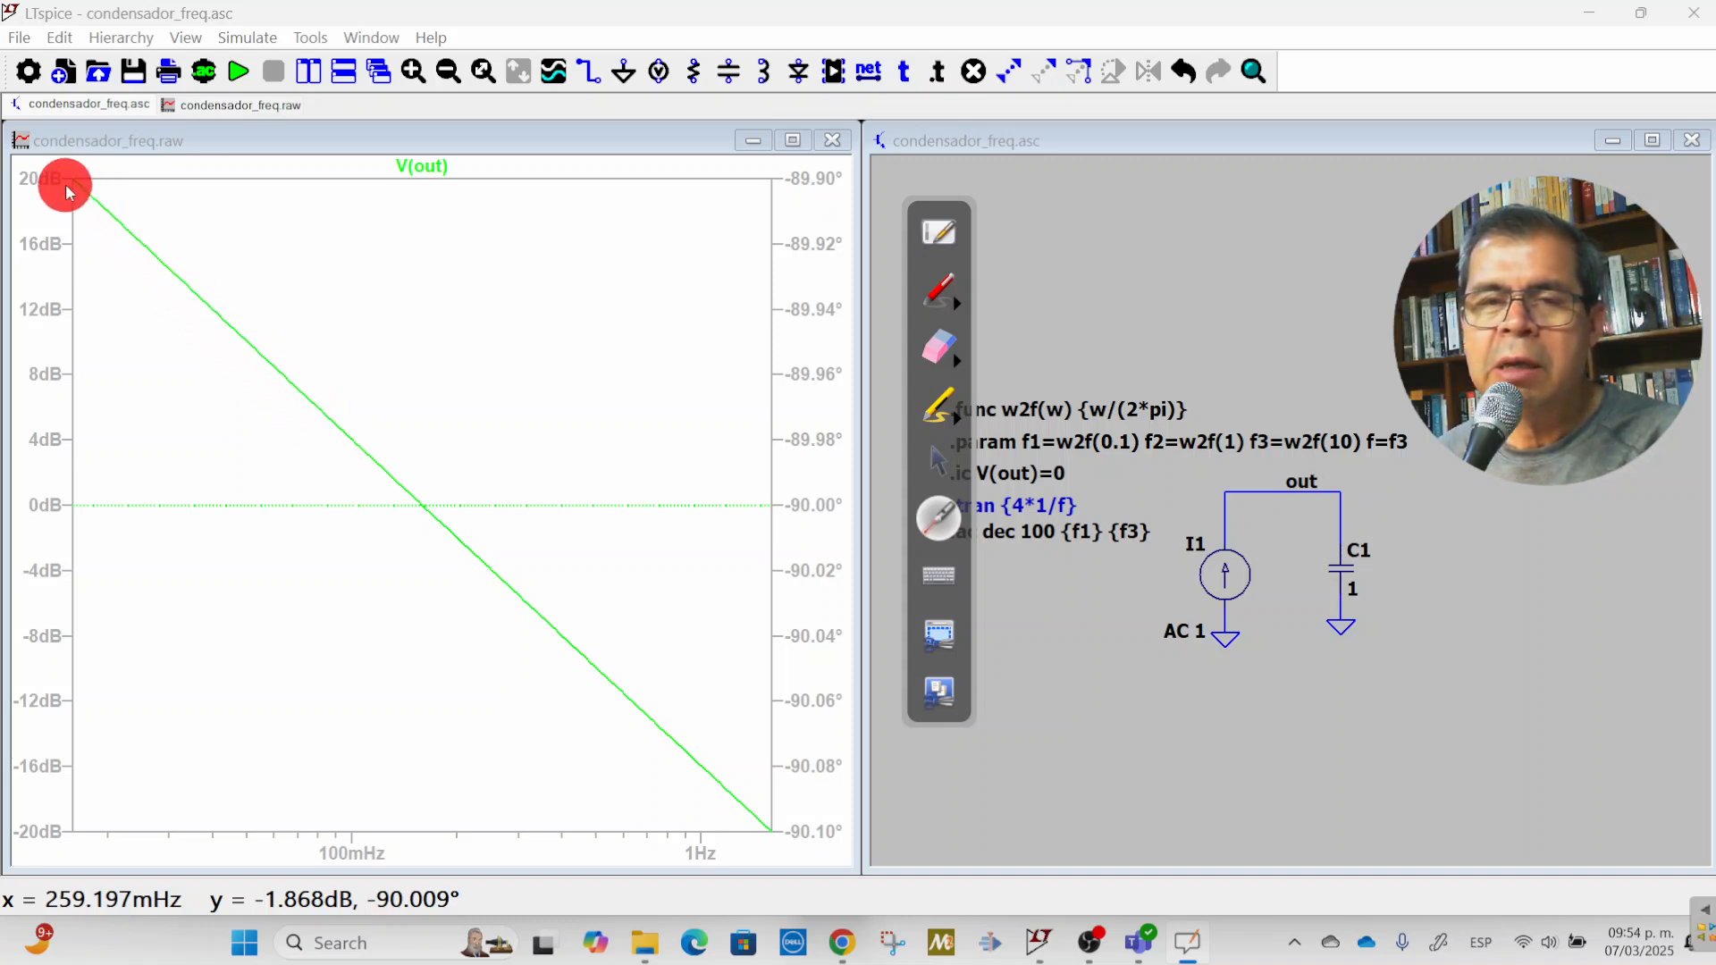
mouse_move(423, 514)
mouse_down()
mouse_move(429, 491)
mouse_move(425, 519)
mouse_up()
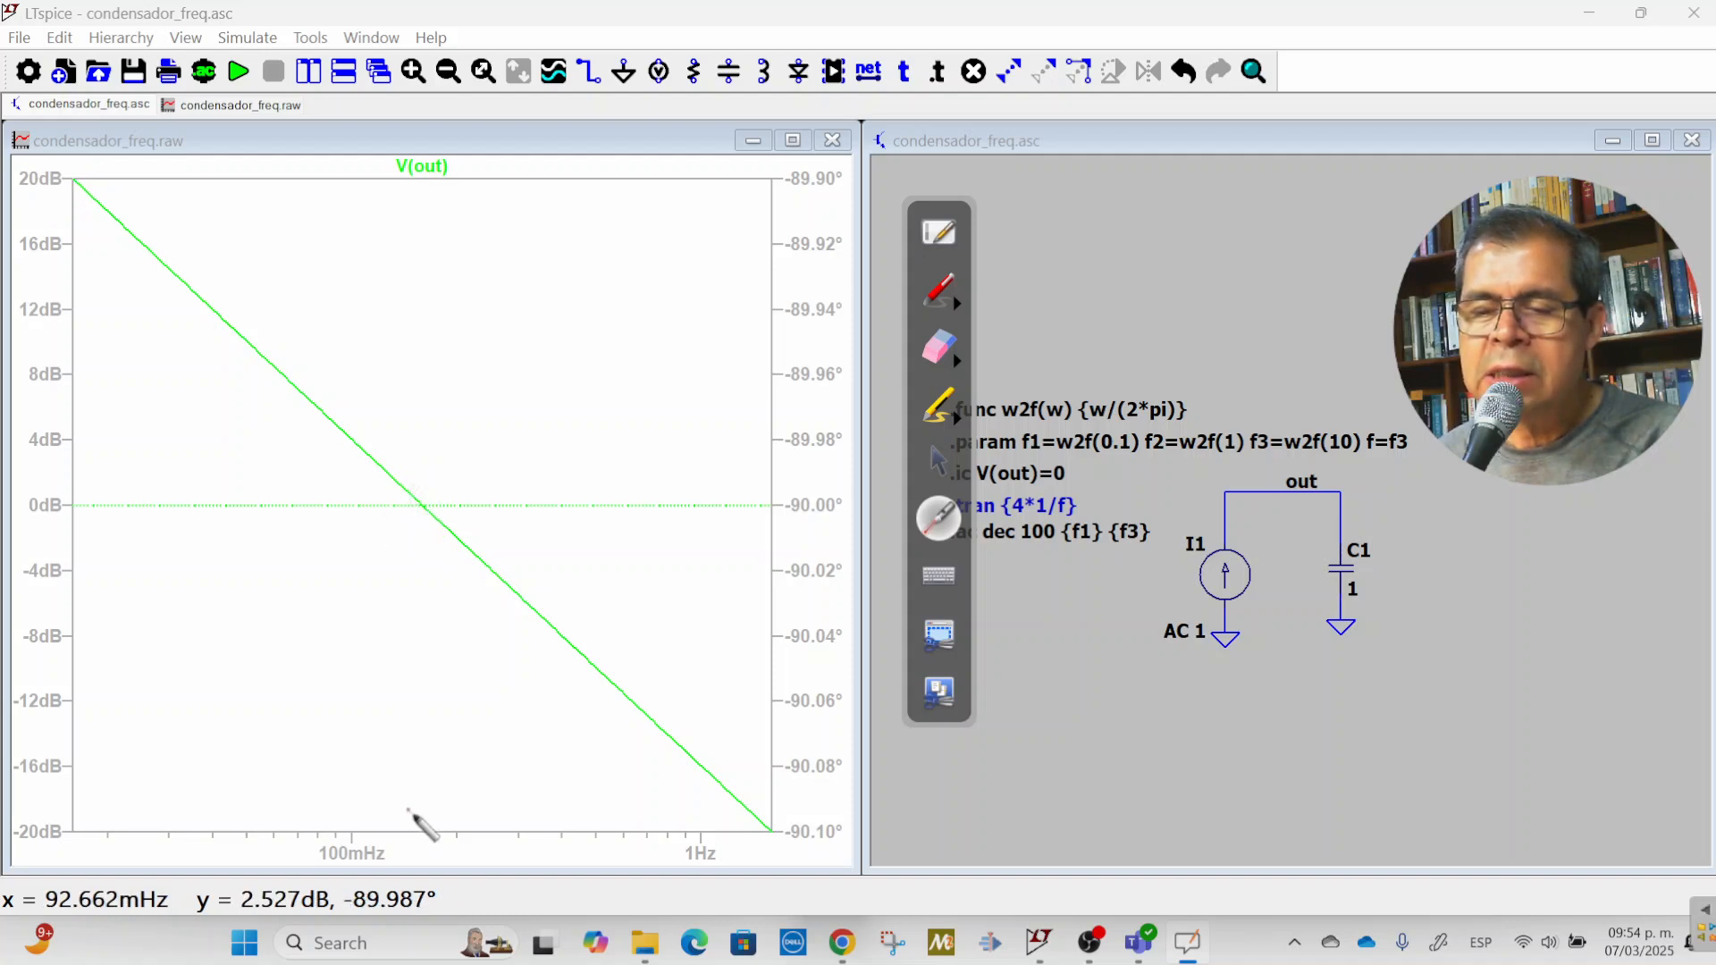
drag(405, 814, 420, 507)
drag(80, 491, 78, 501)
drag(69, 175, 79, 181)
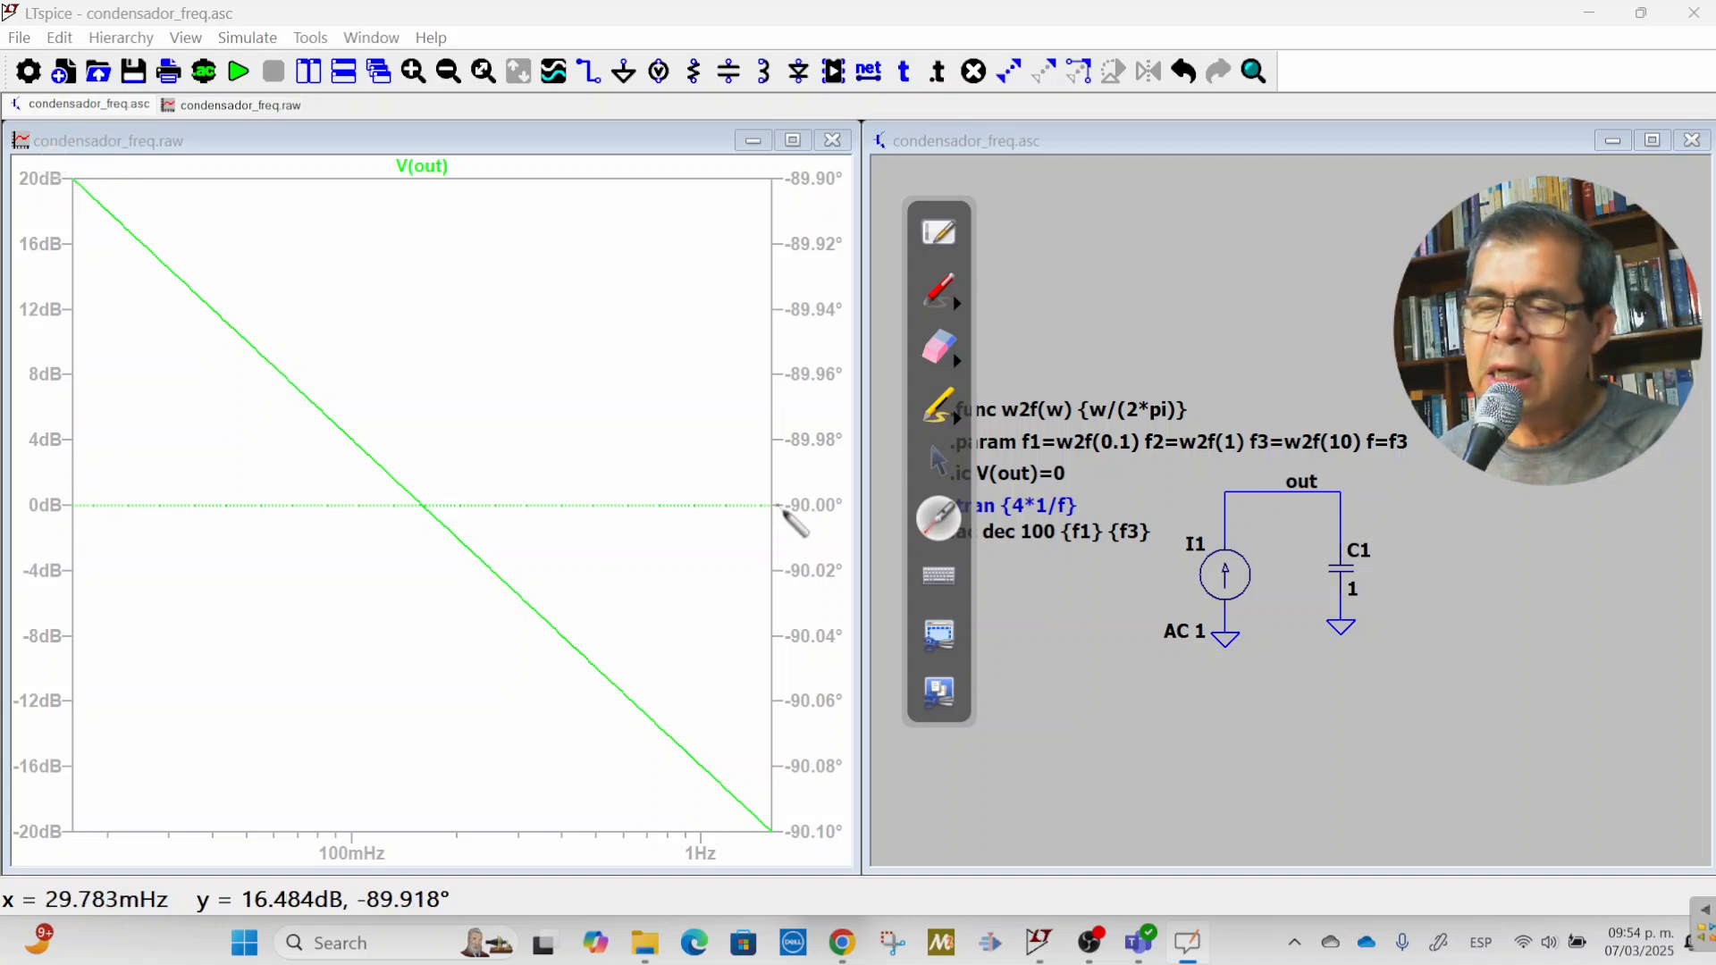
drag(770, 506, 780, 508)
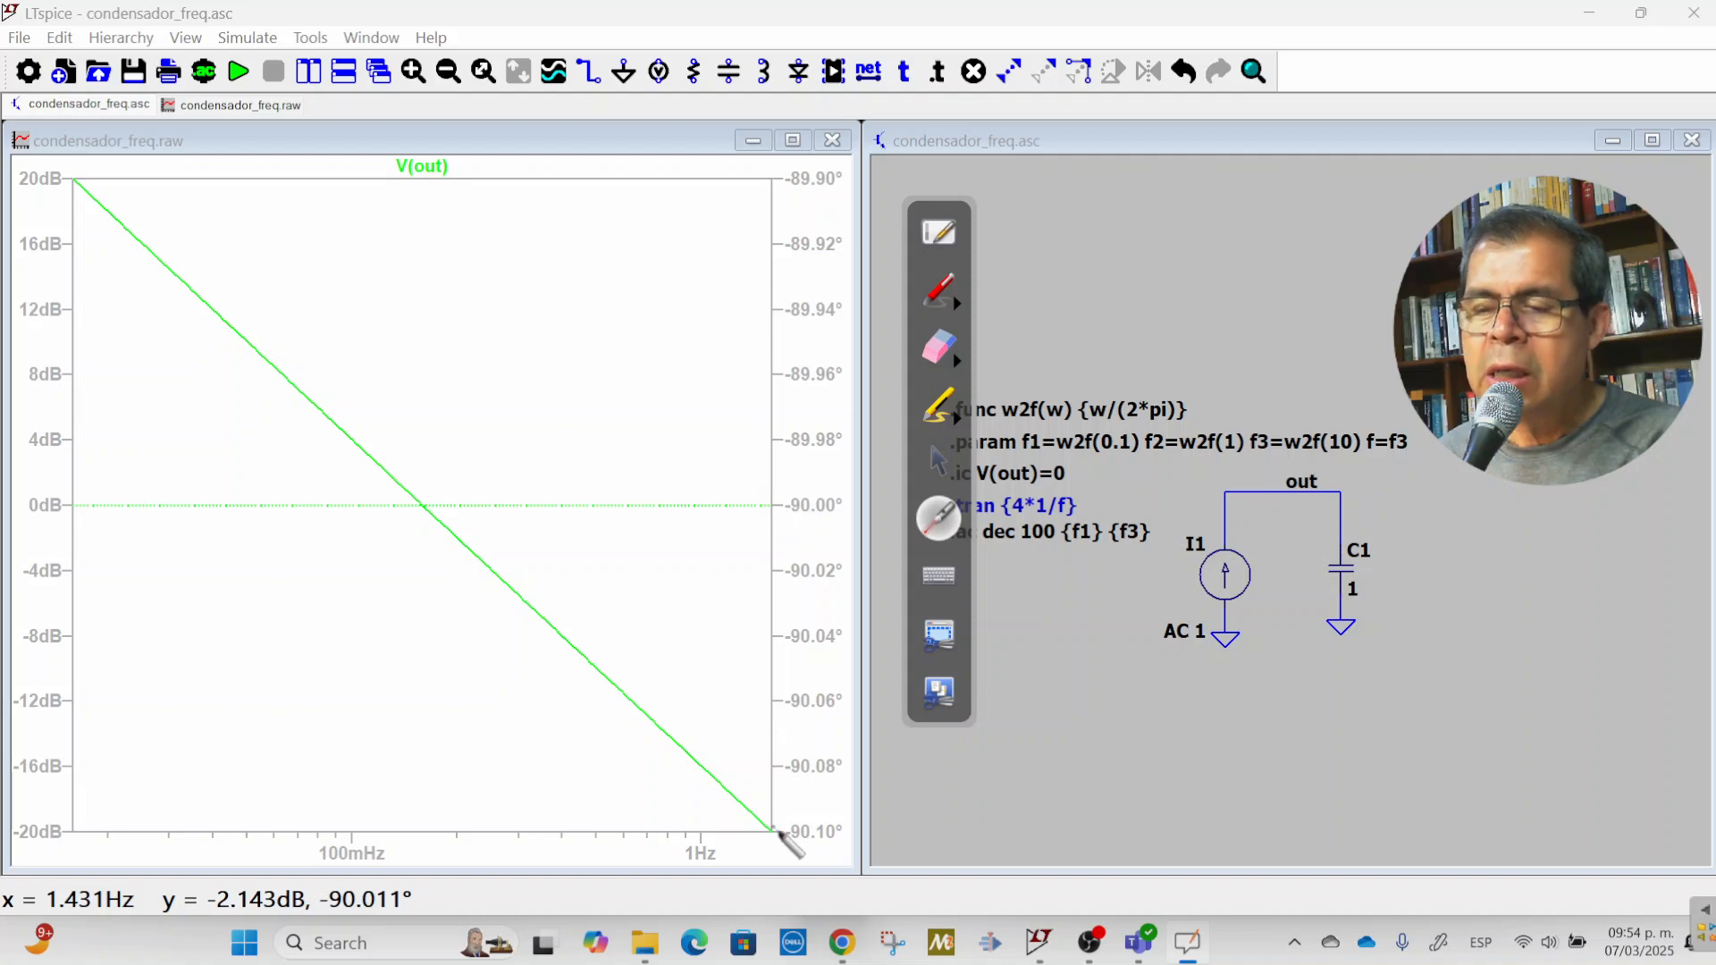
mouse_move(770, 826)
mouse_down()
mouse_move(794, 500)
mouse_move(774, 844)
mouse_up()
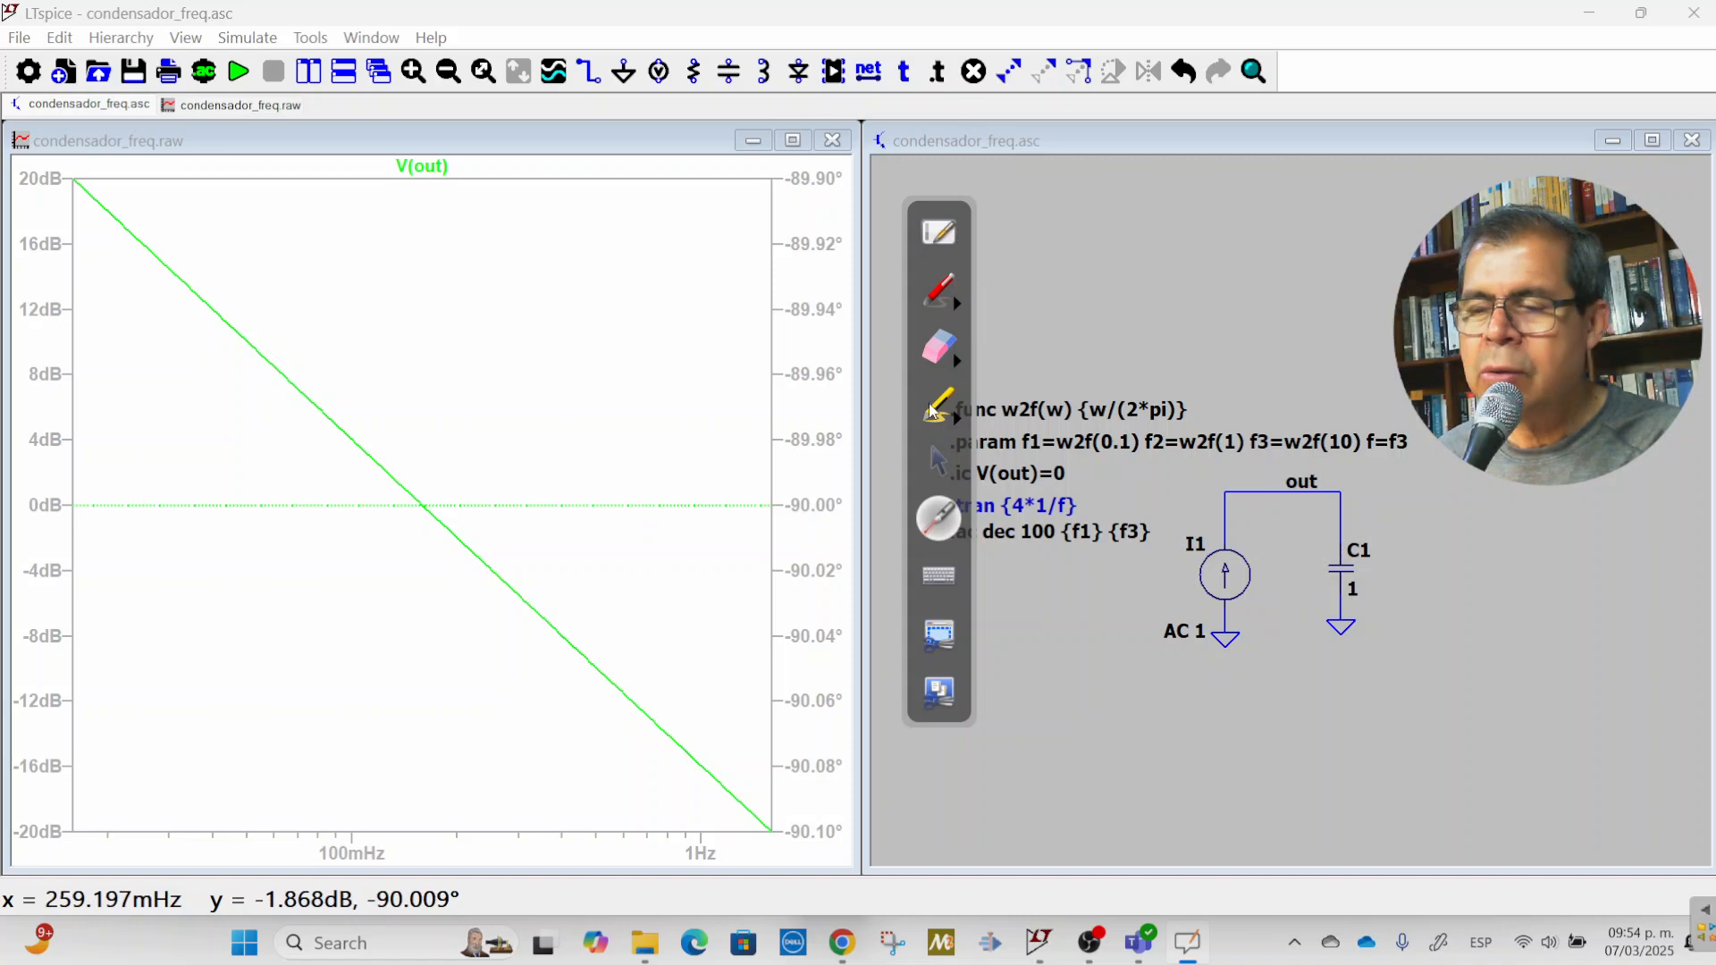
Activate the .tran {4*1/f} directive and deactivate the .ac dec 100 {f1} {f3} directive as a comment
drag(968, 474, 661, 463)
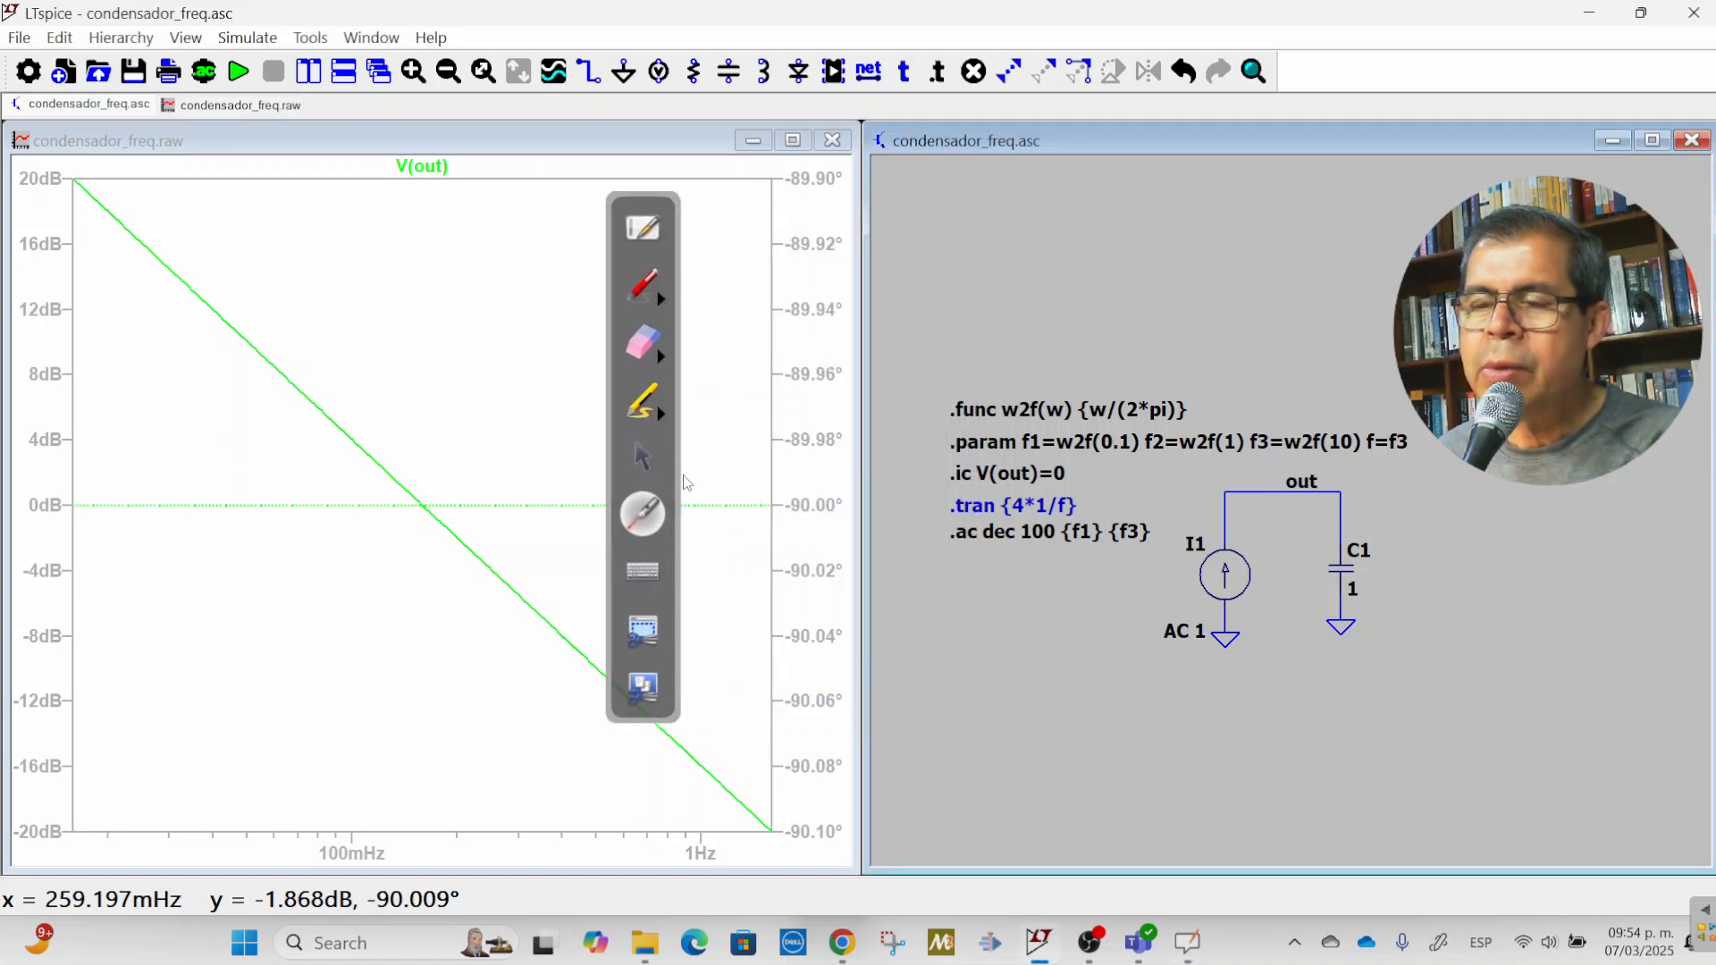
click(643, 457)
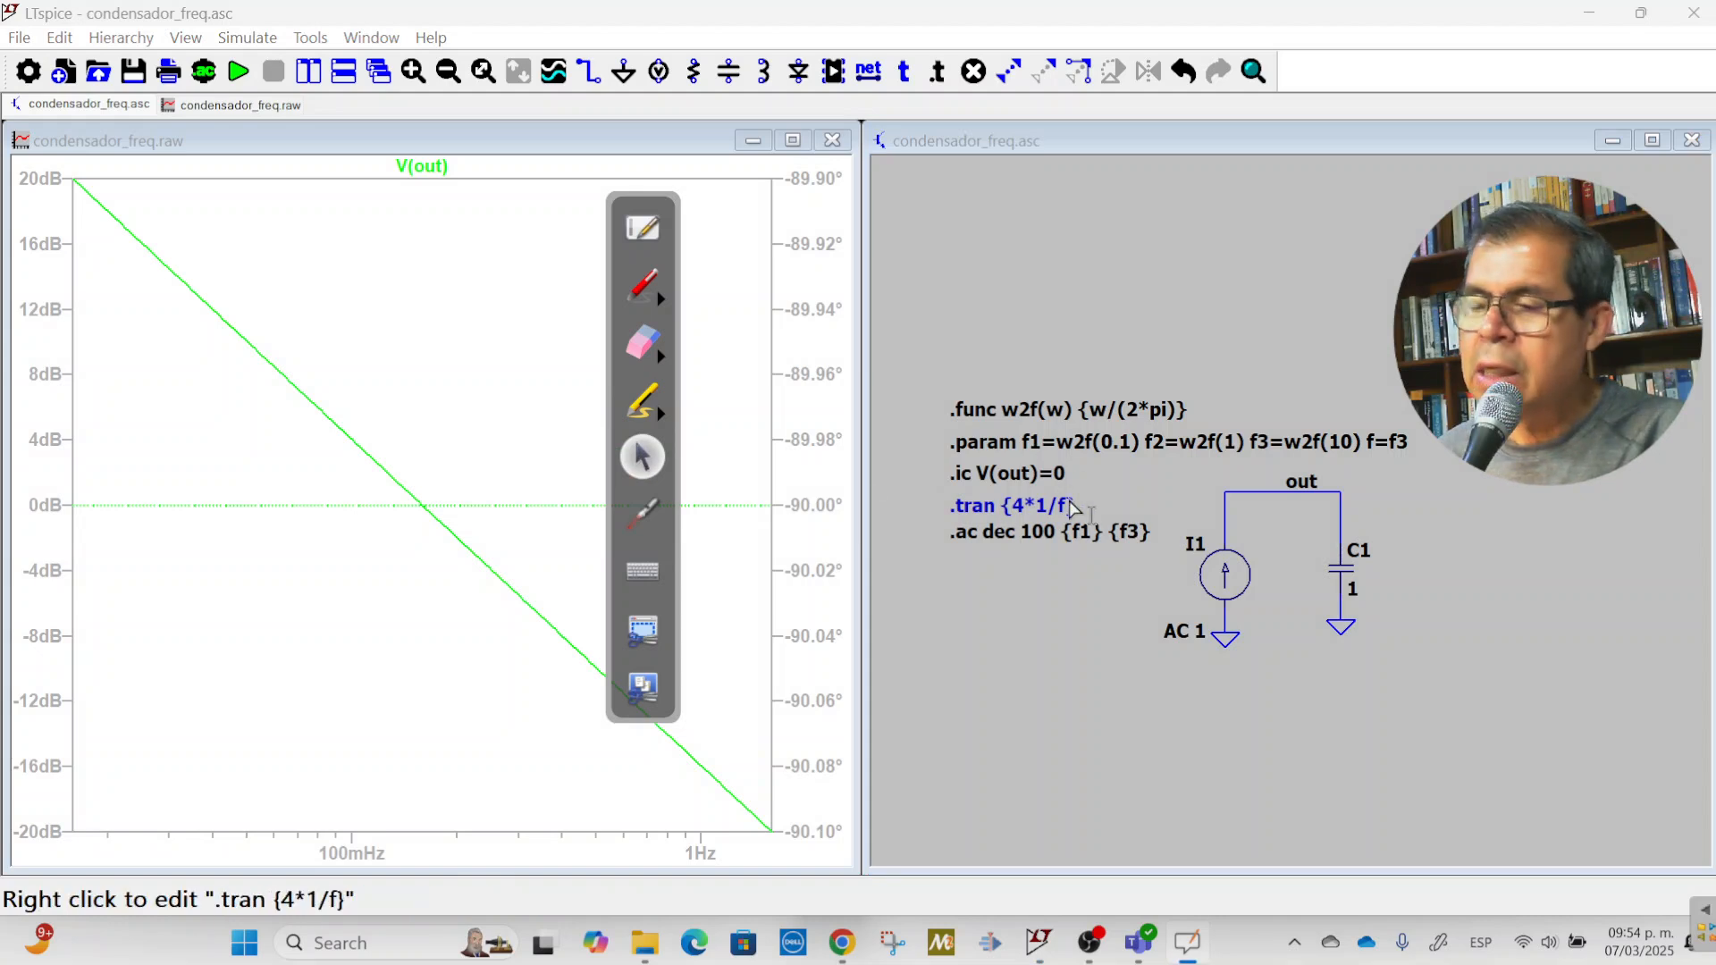
click(1024, 511)
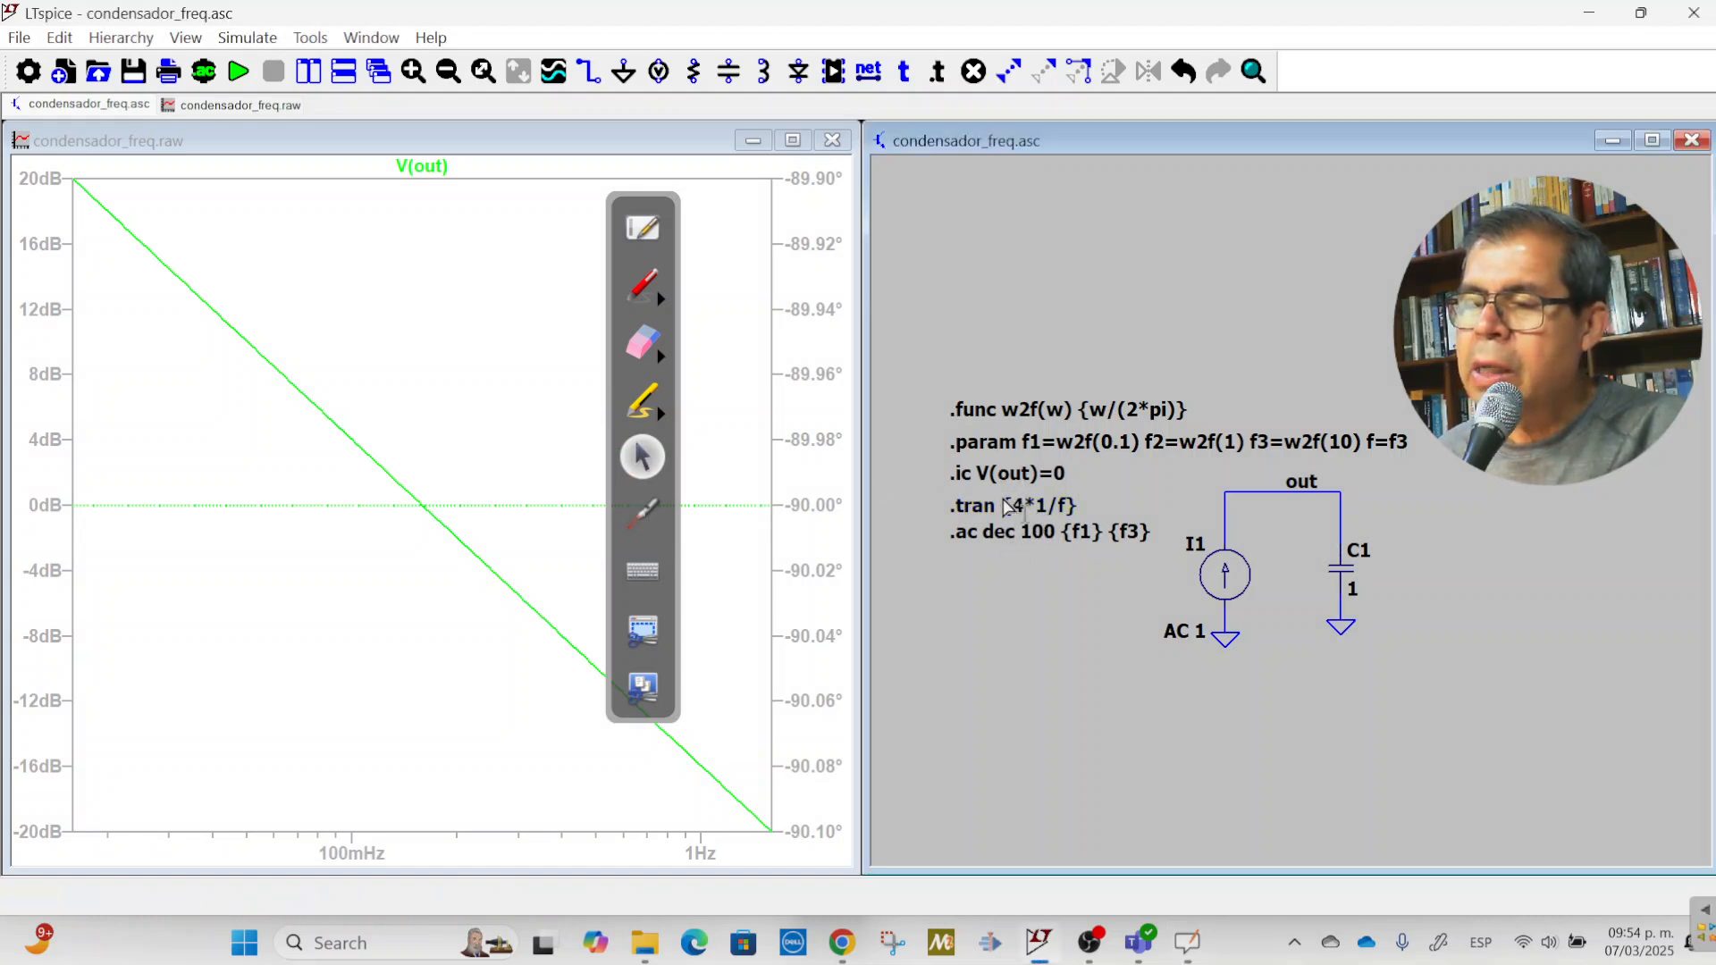
click(1002, 540)
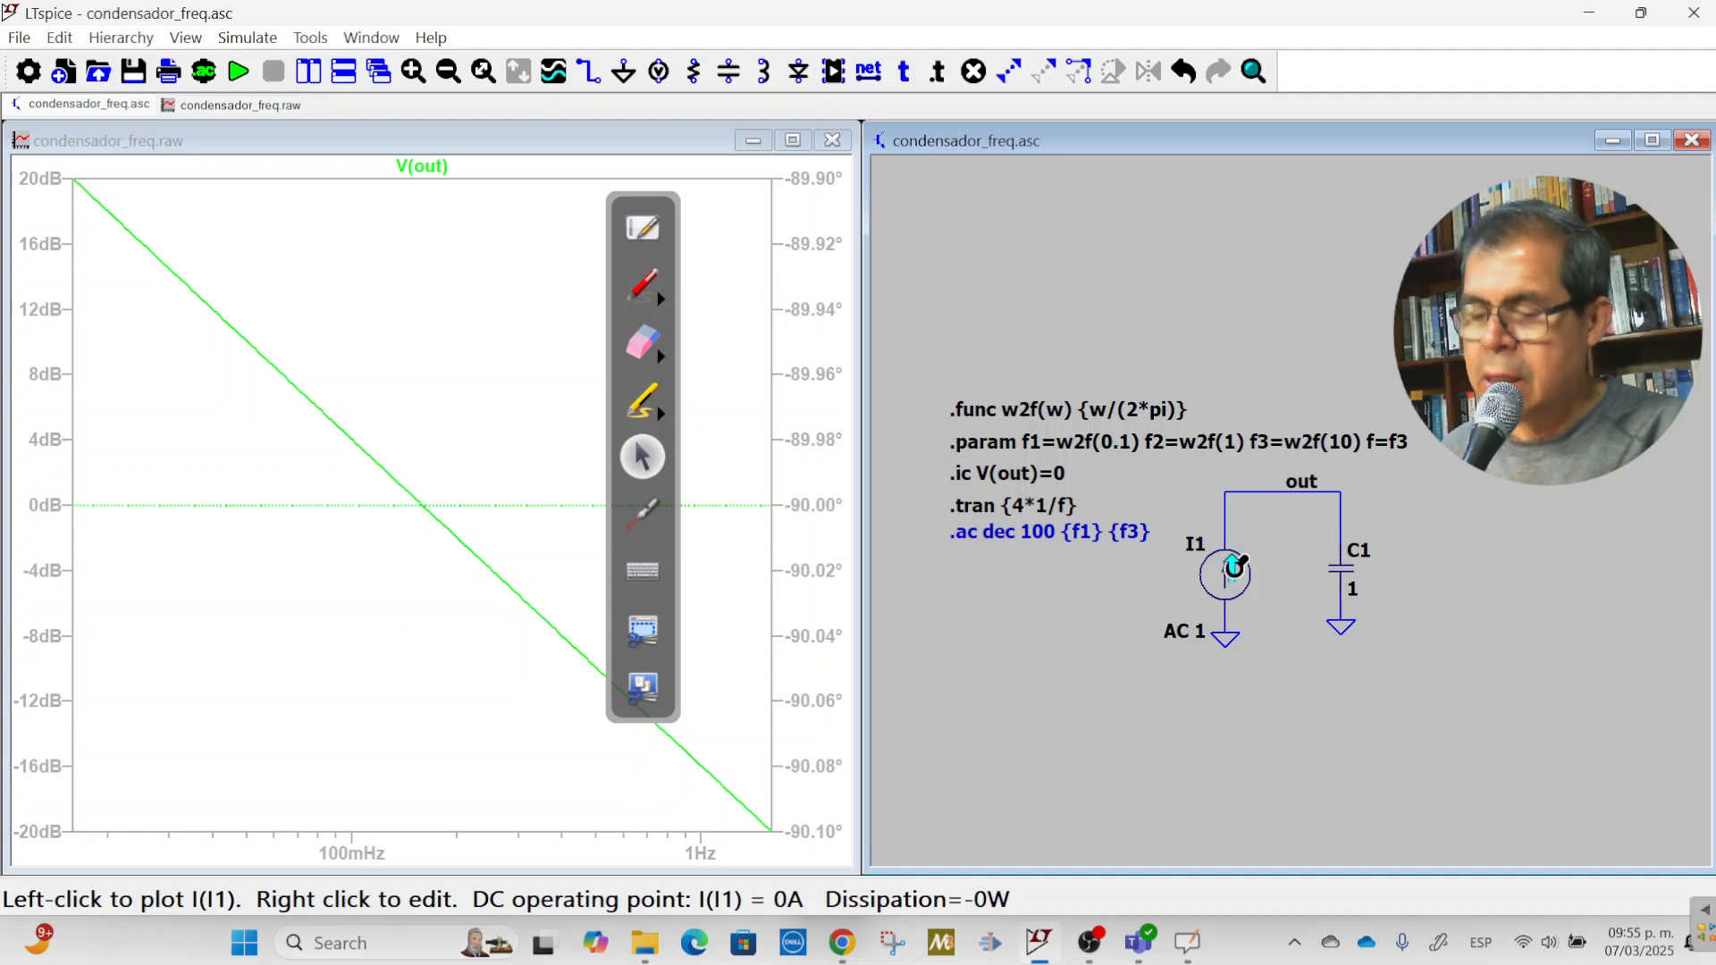
Define current source I1 as a SINE function with amplitude 1 and frequency {f}, and place its label beside the source
right_click(1233, 567)
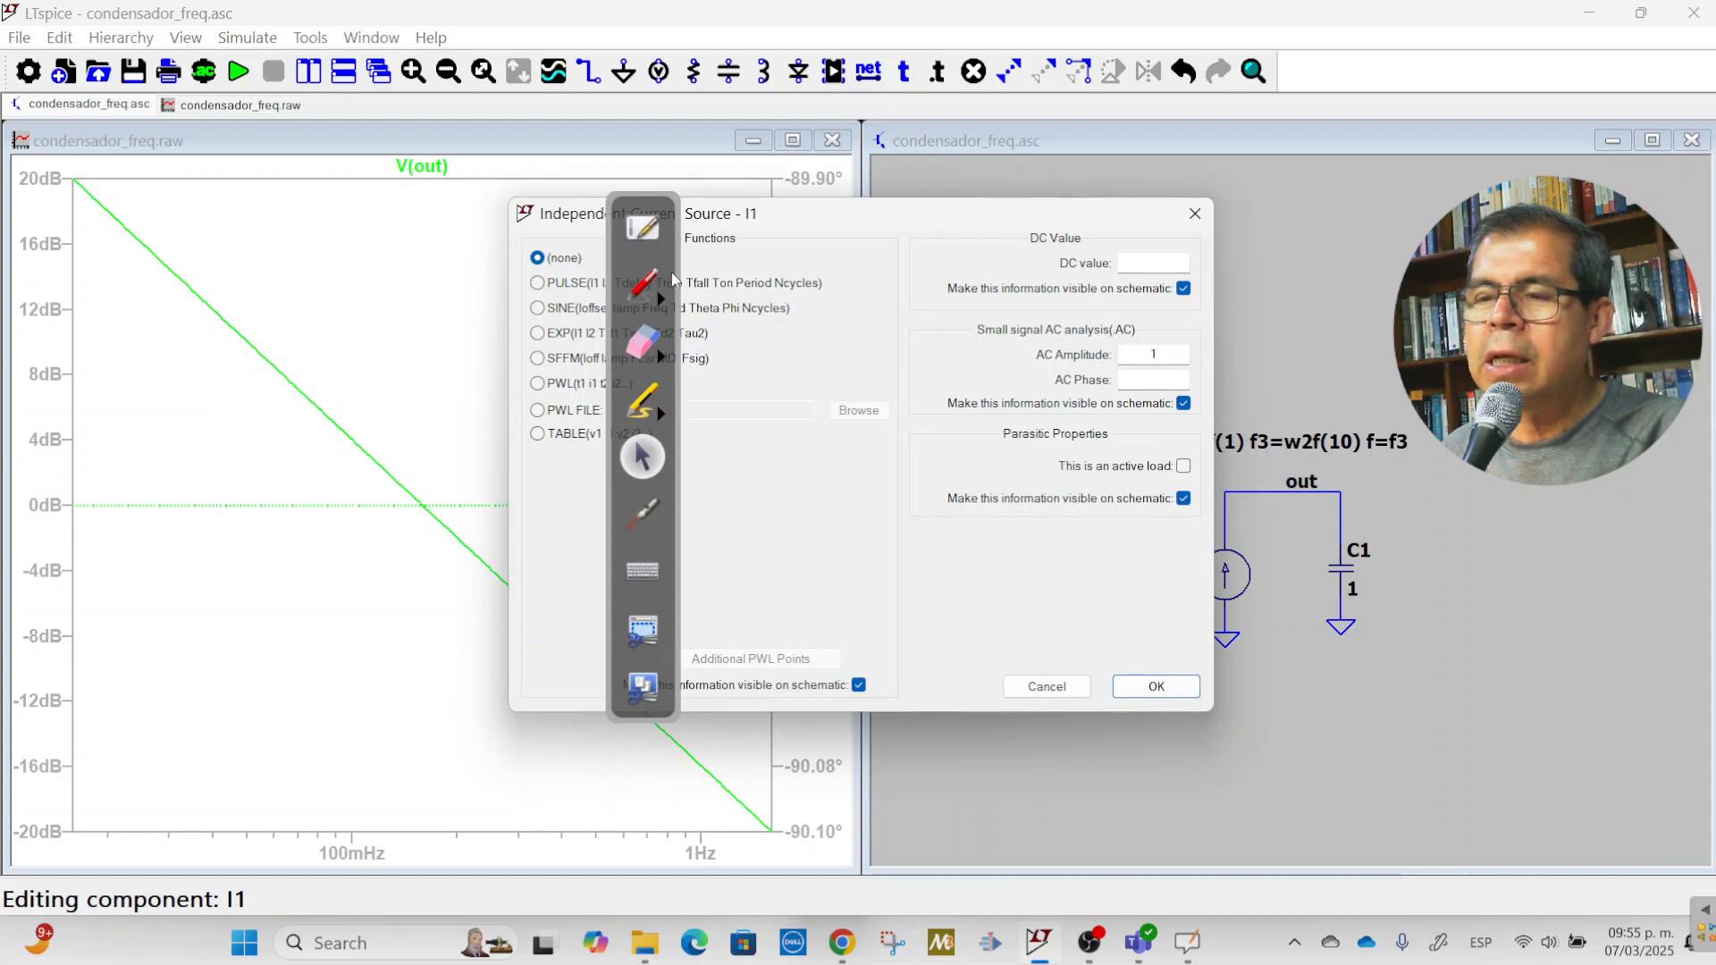
drag(671, 271, 379, 247)
click(565, 307)
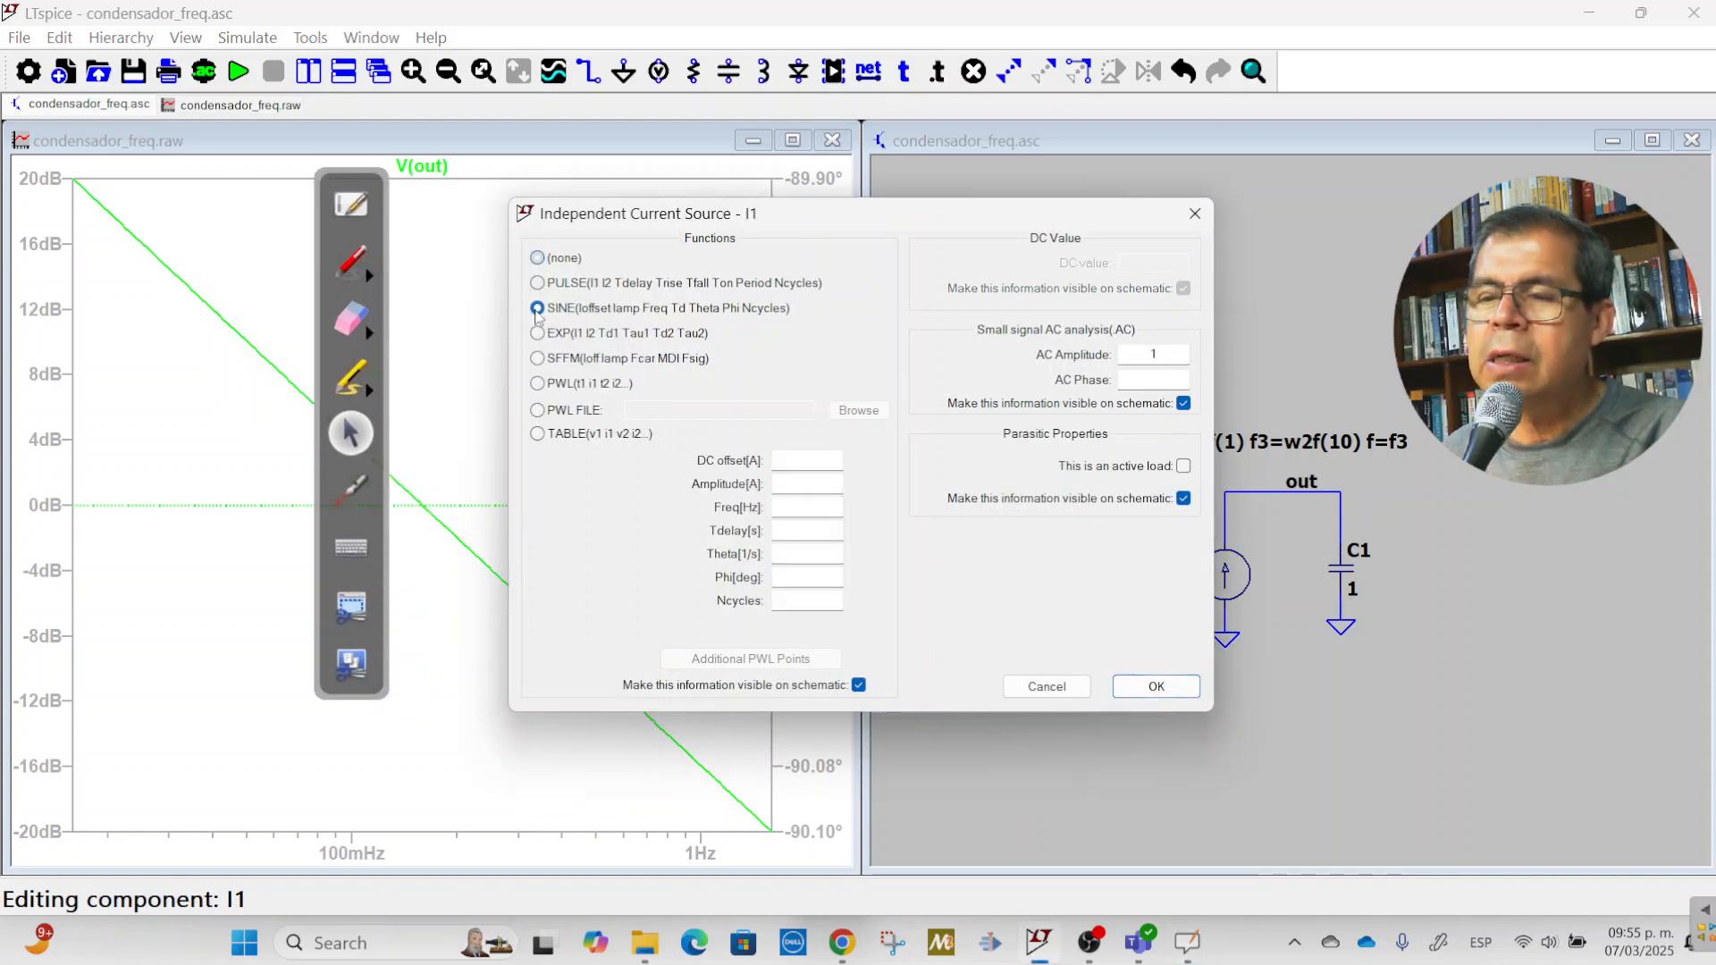
click(811, 483)
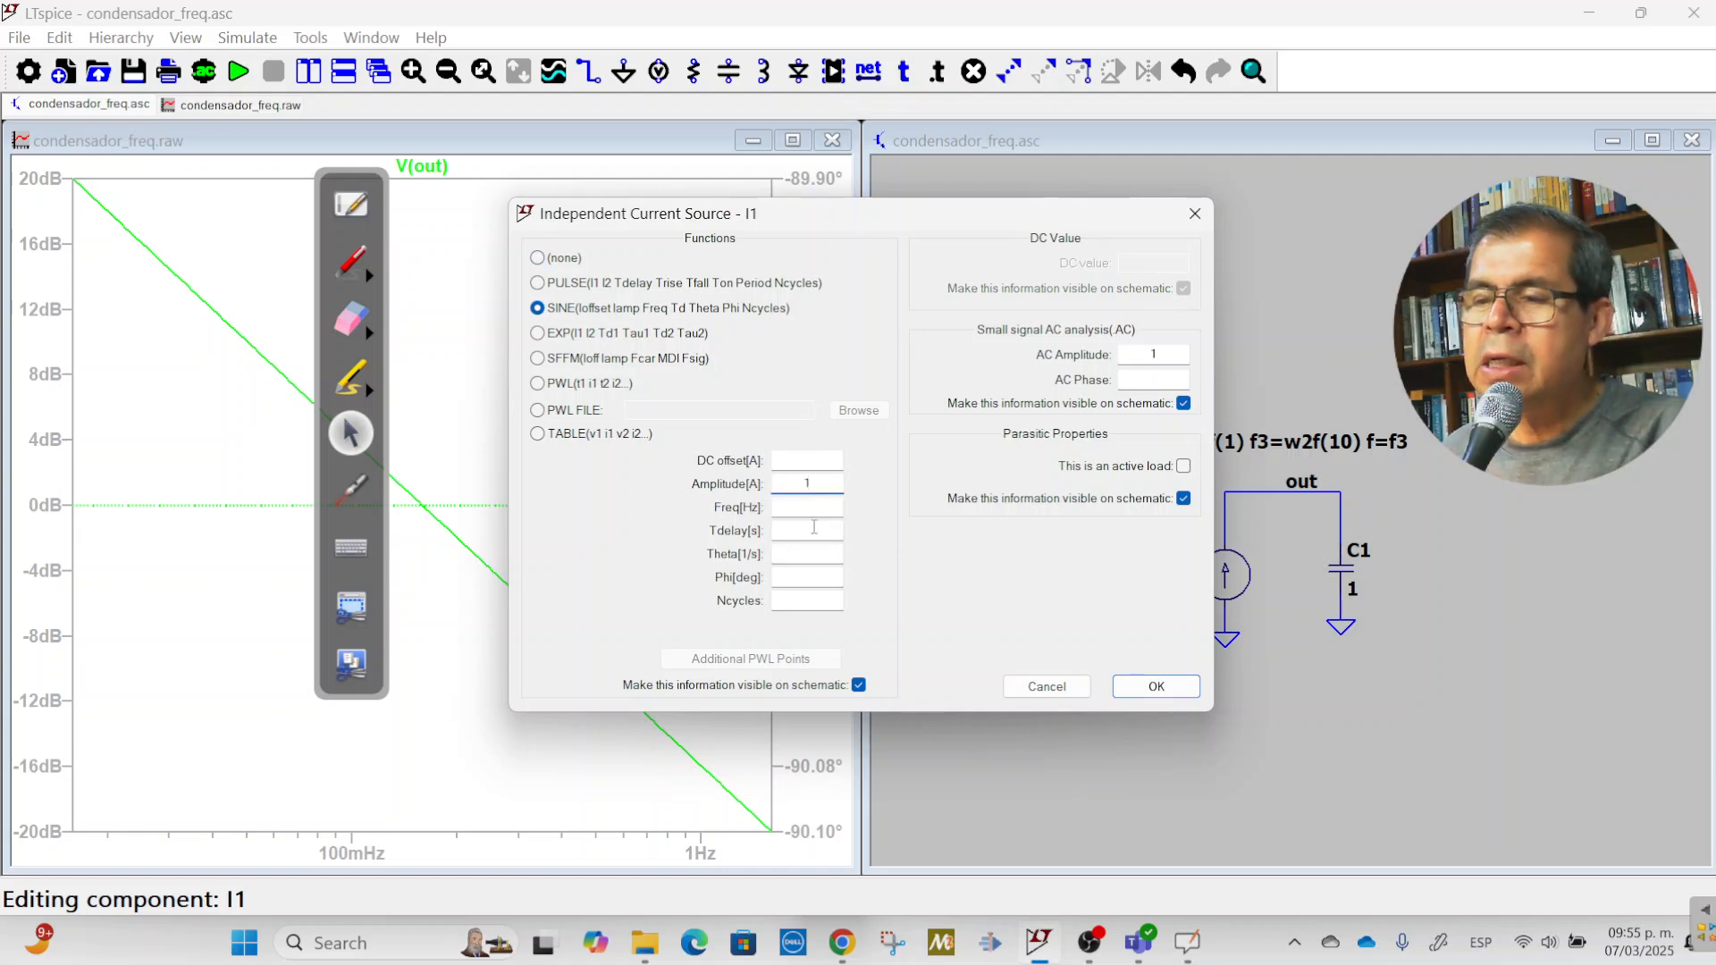
click(811, 508)
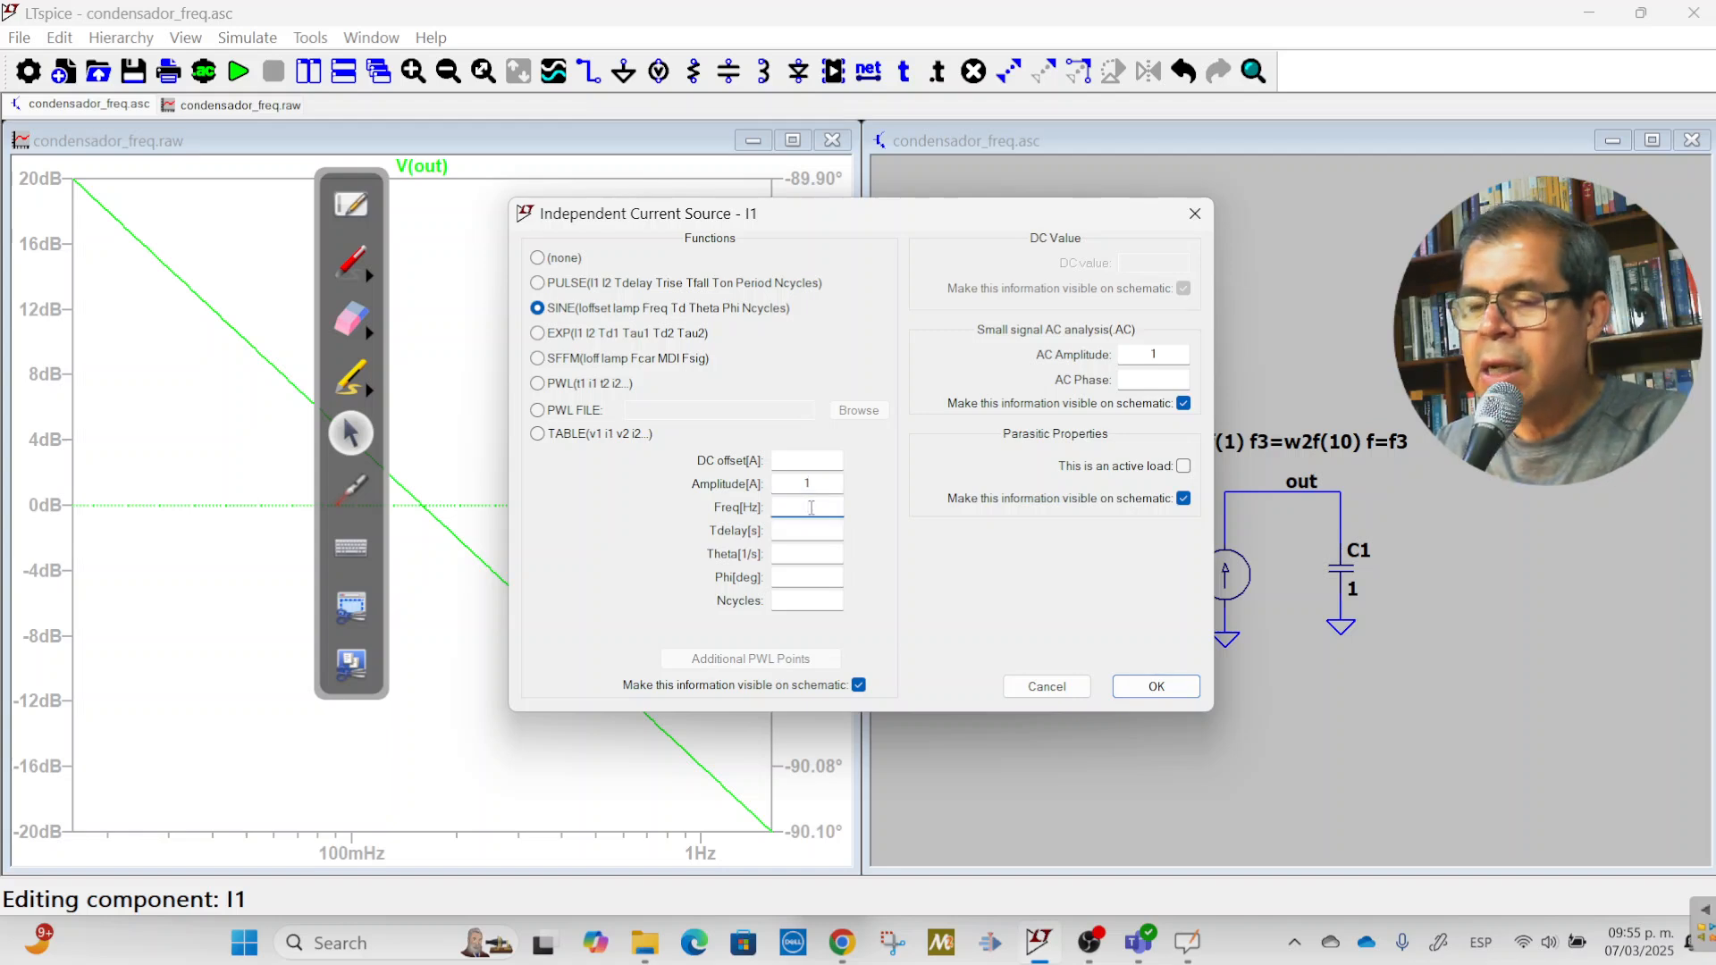
text({f})
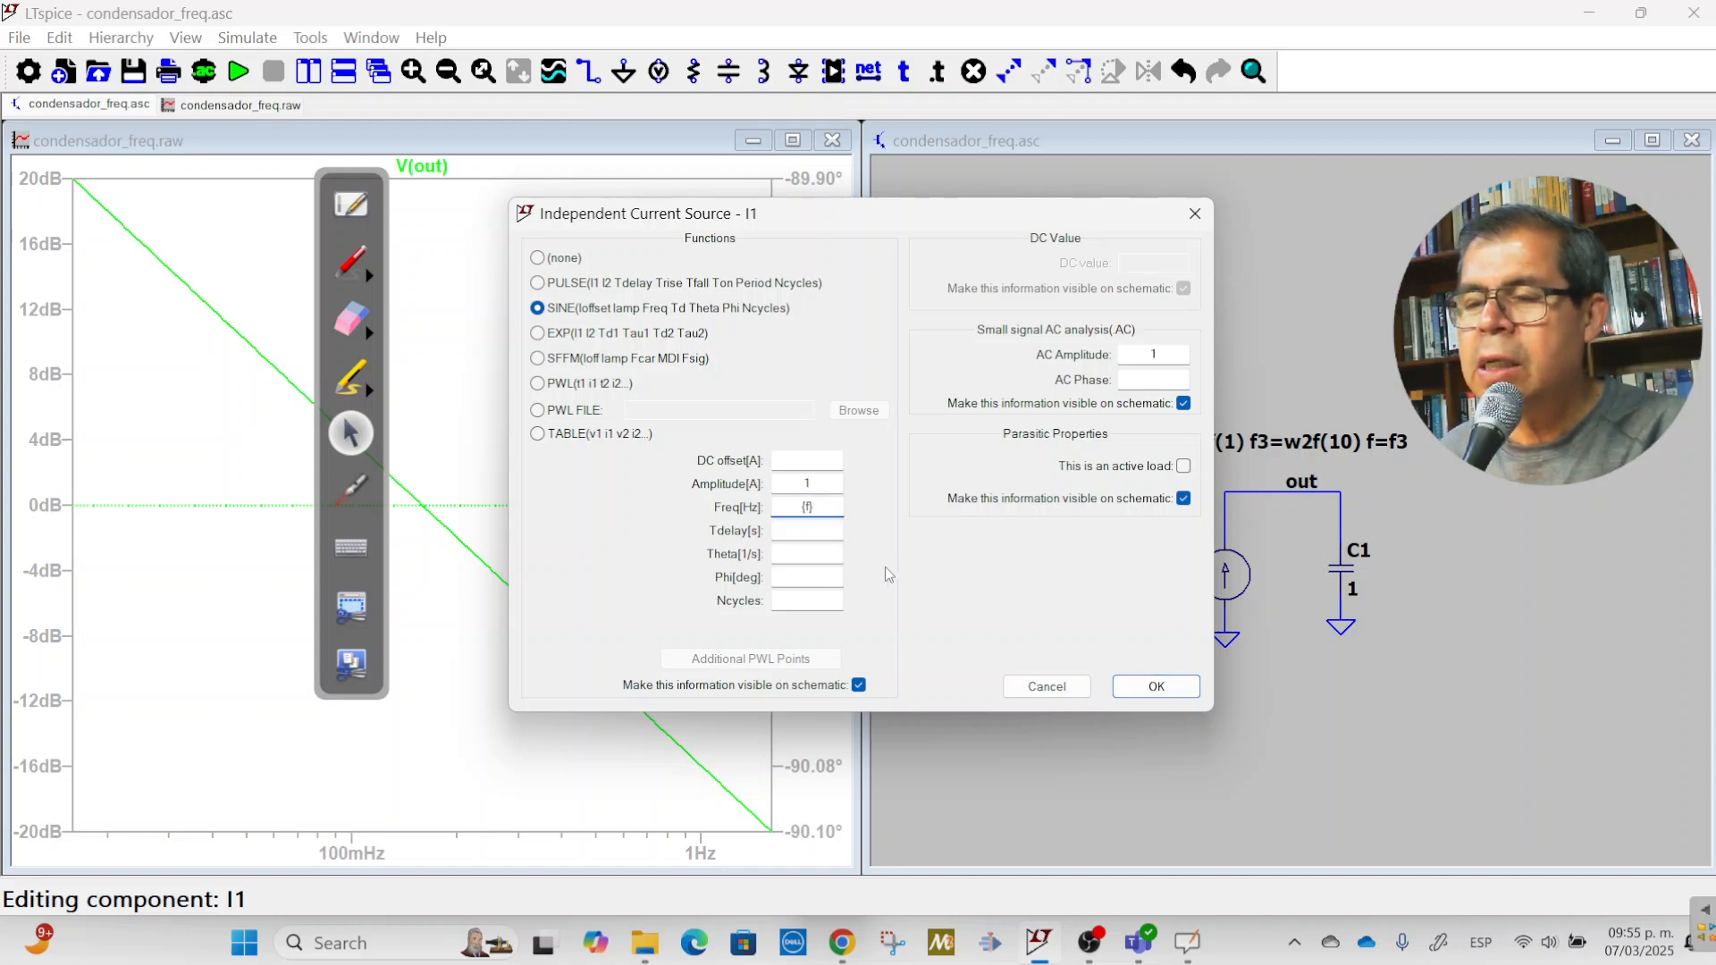
click(1157, 687)
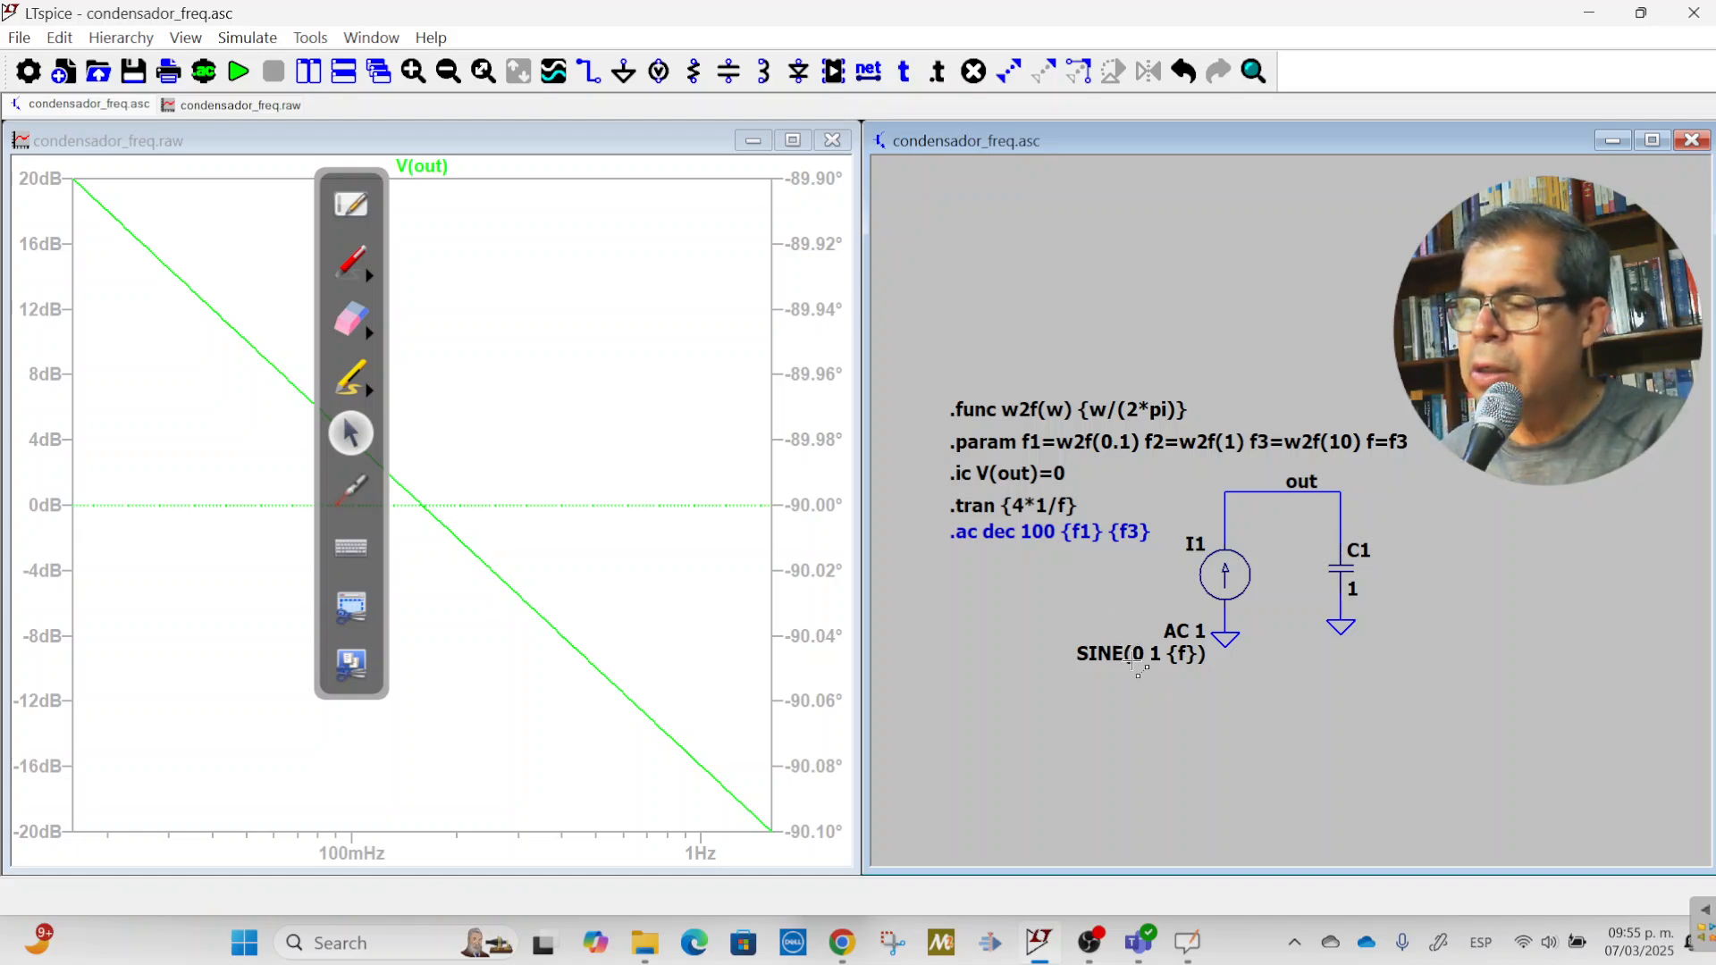
drag(1138, 666, 1117, 597)
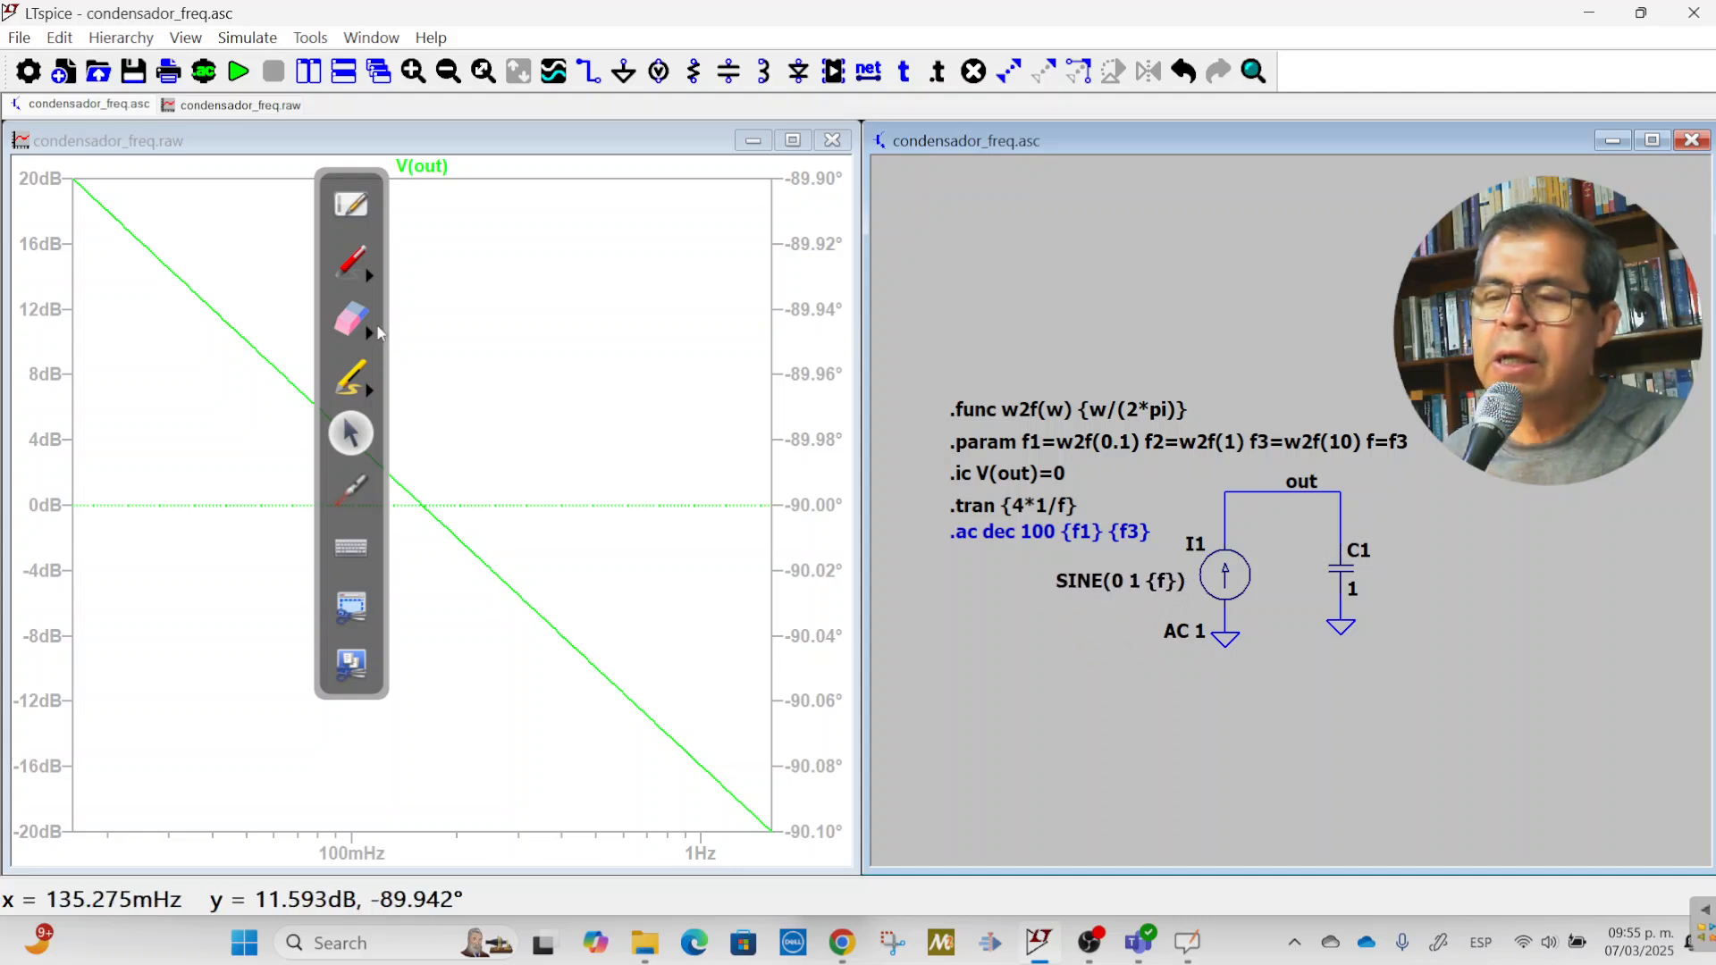
Run the transient simulation with f=f3 and shift the schematic window over the waveform window
click(237, 72)
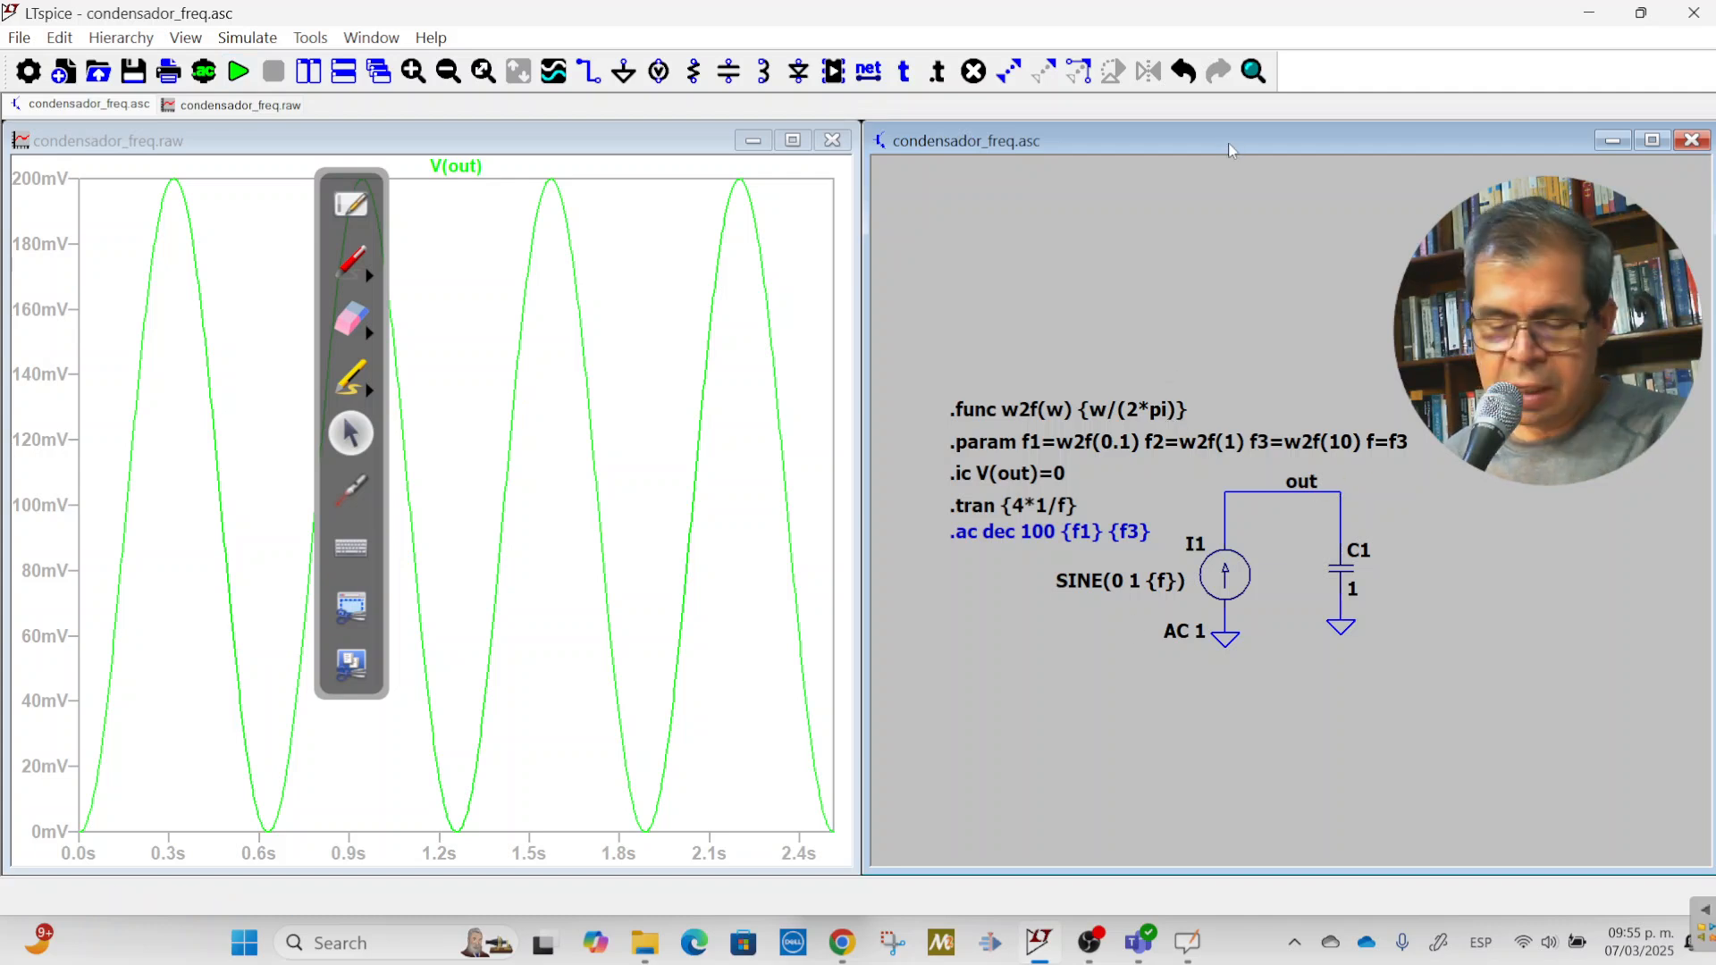
drag(1230, 149, 962, 167)
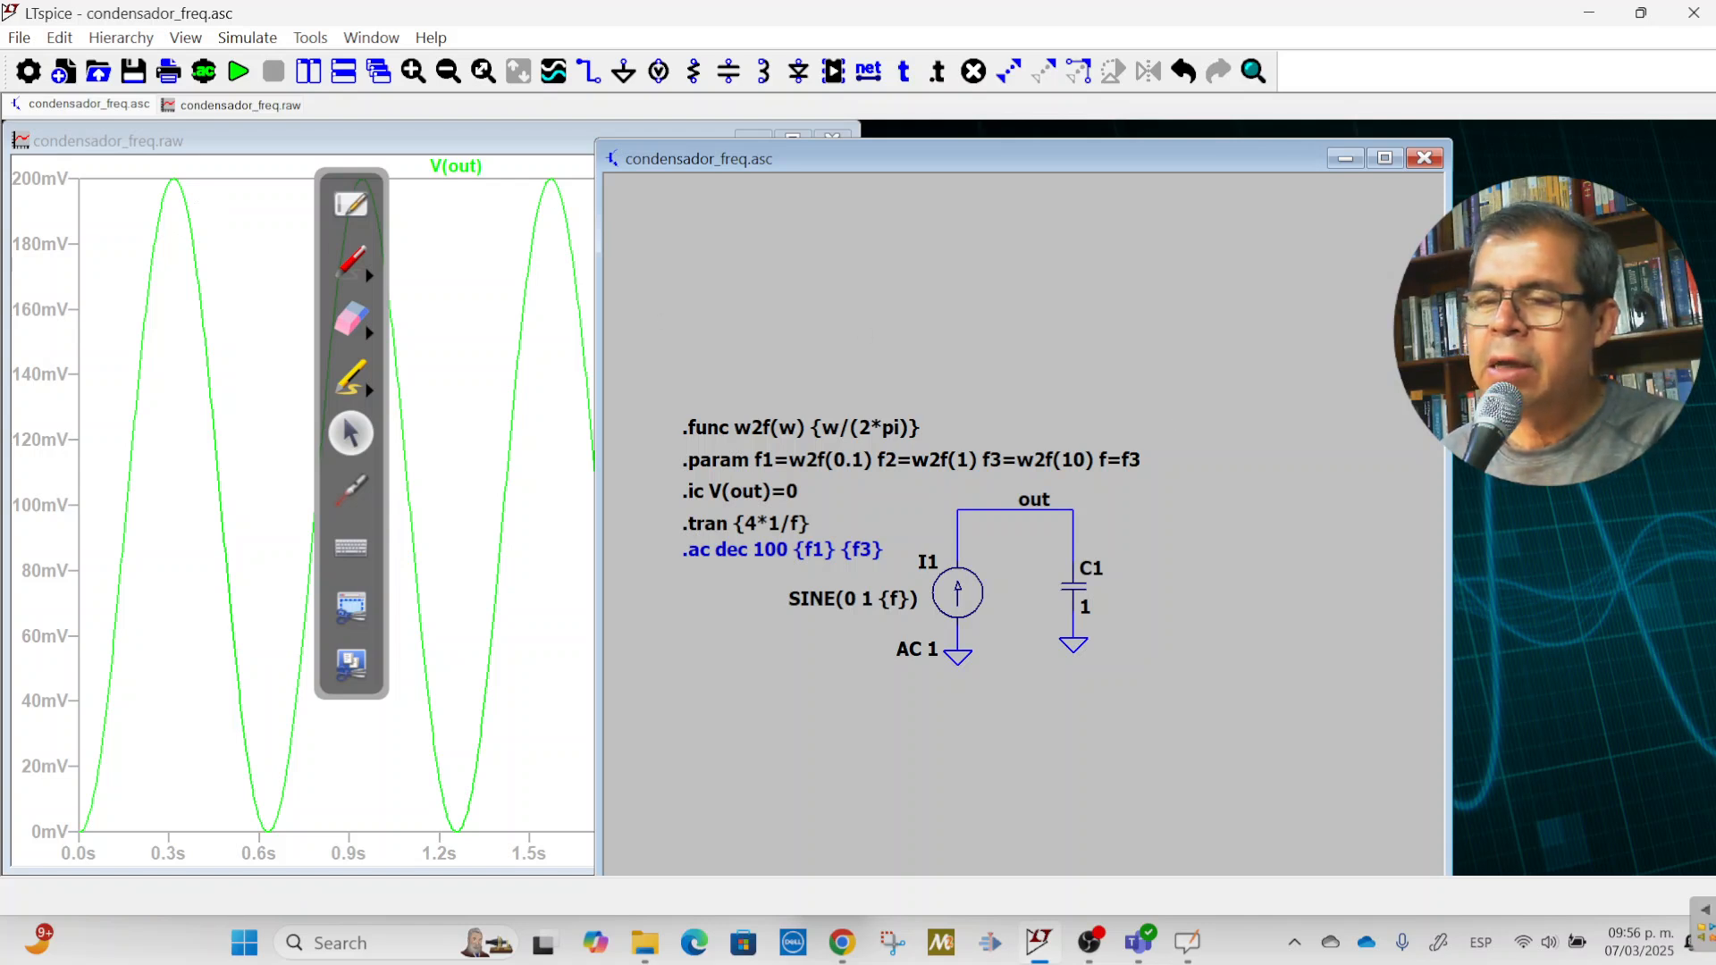
Set the parameter f to f2 in the .param directive and rerun the transient simulation
right_click(1120, 462)
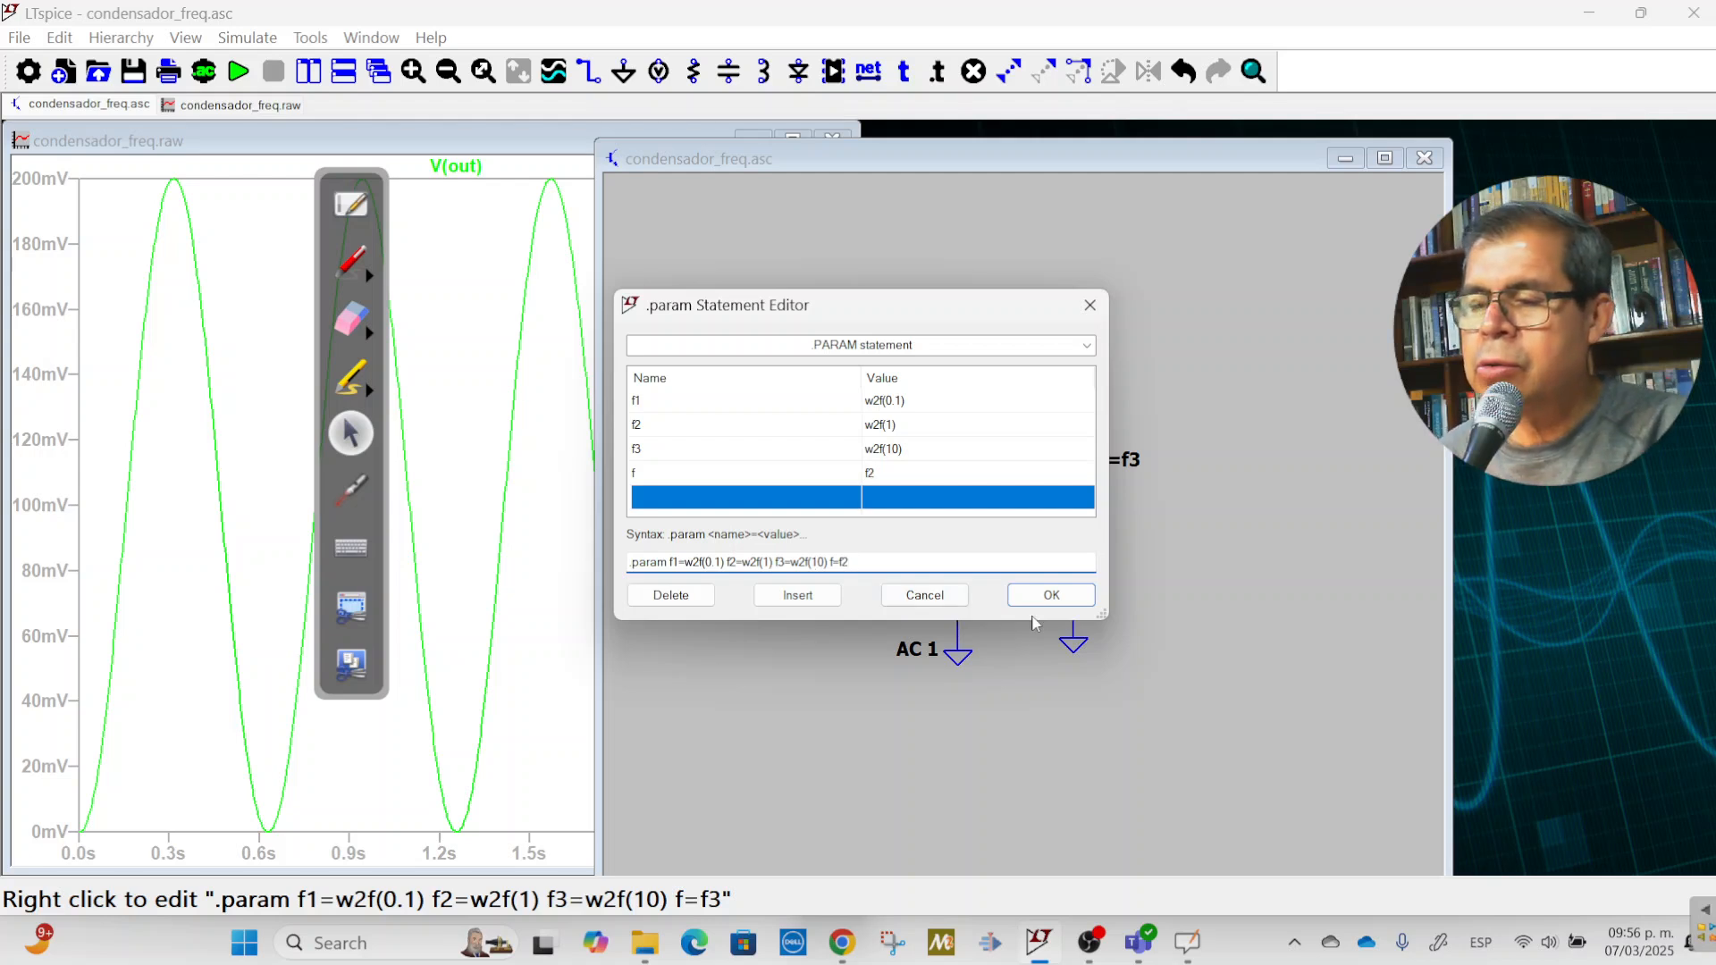
click(1050, 596)
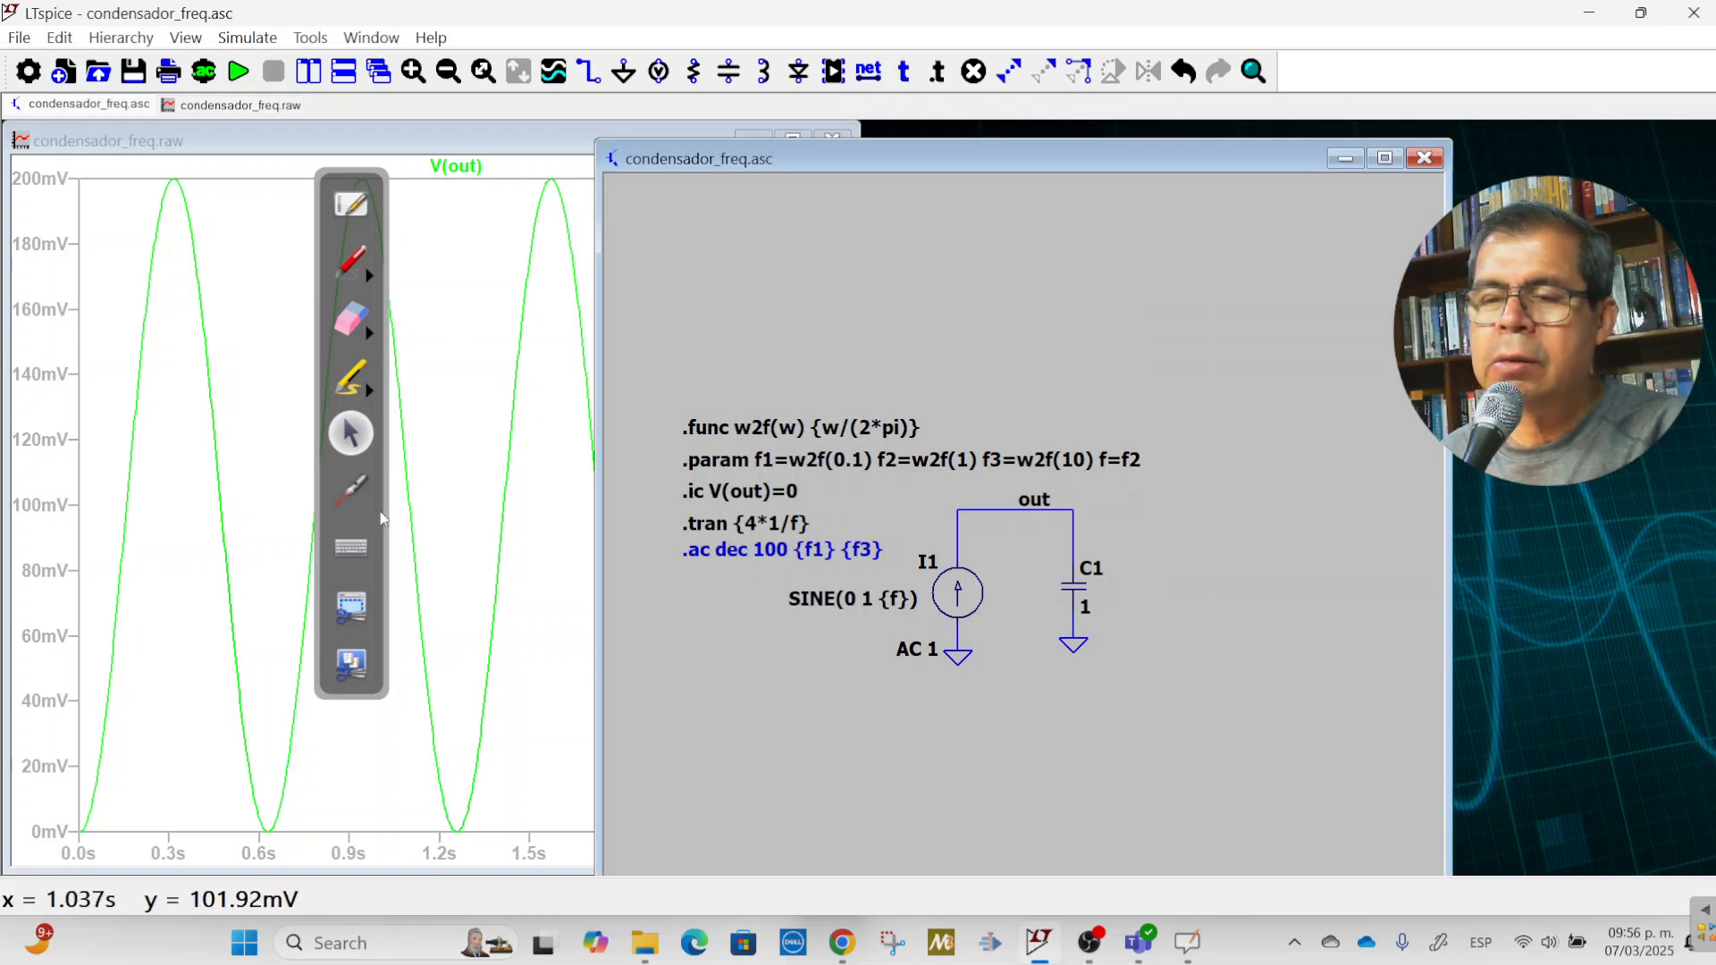
click(238, 73)
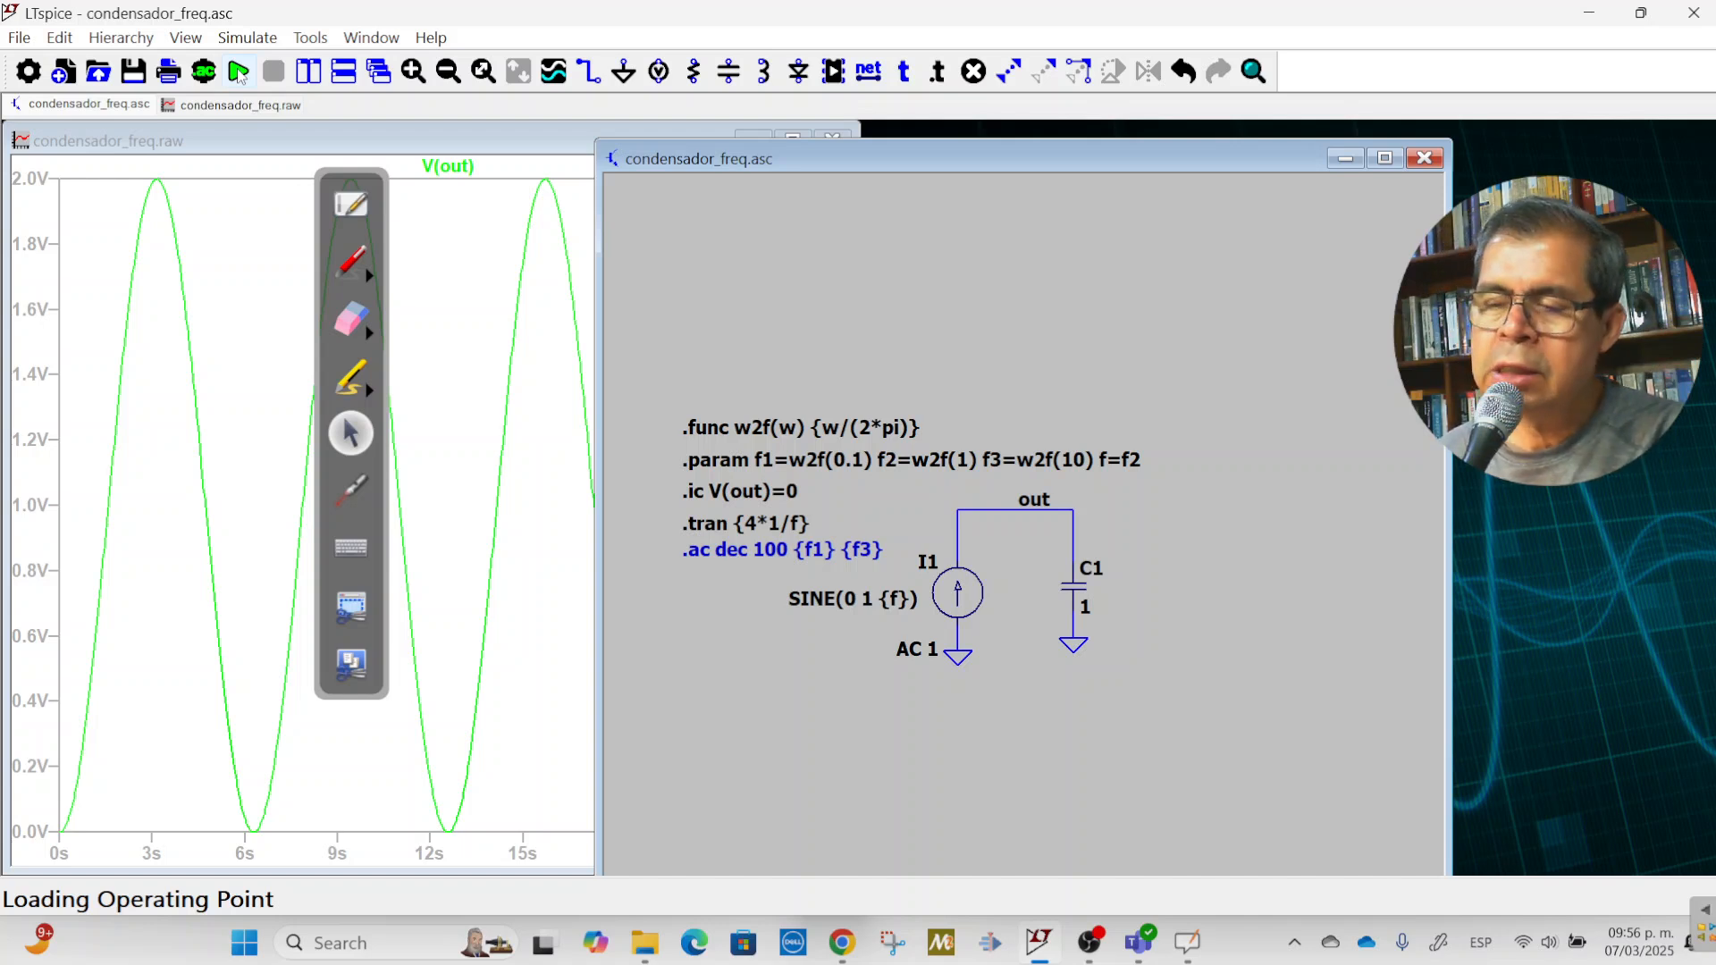
Set the parameter f to f1 in the .param directive and rerun the transient simulation
right_click(1111, 466)
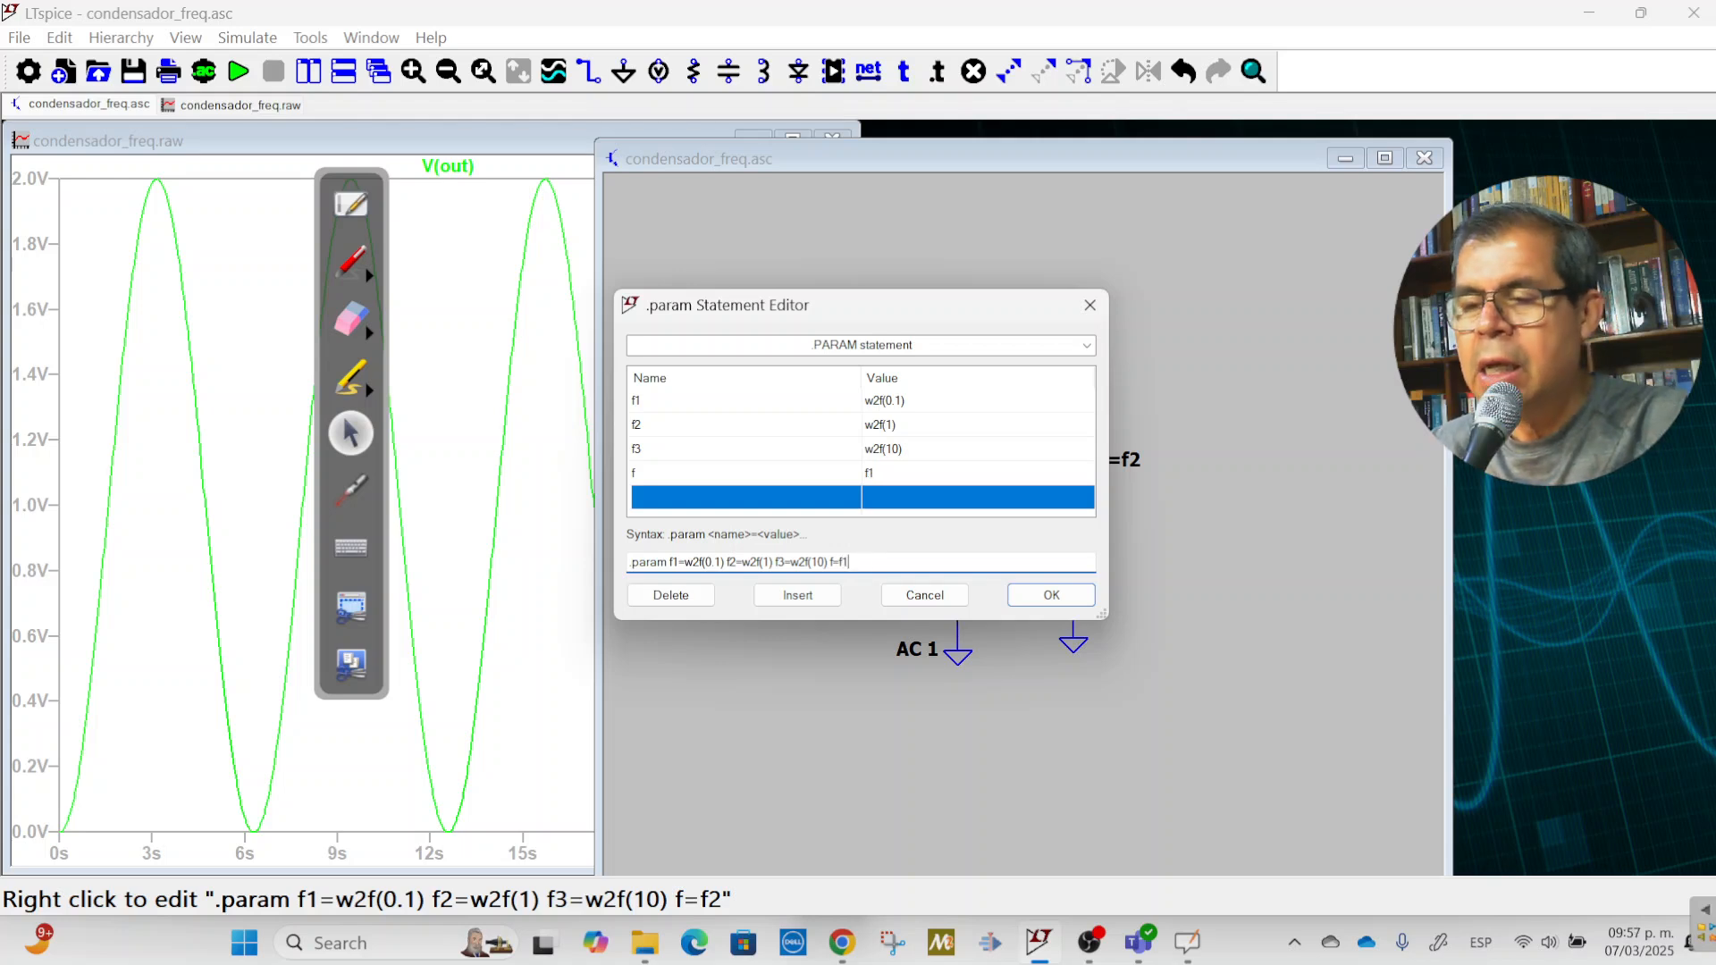
click(1052, 596)
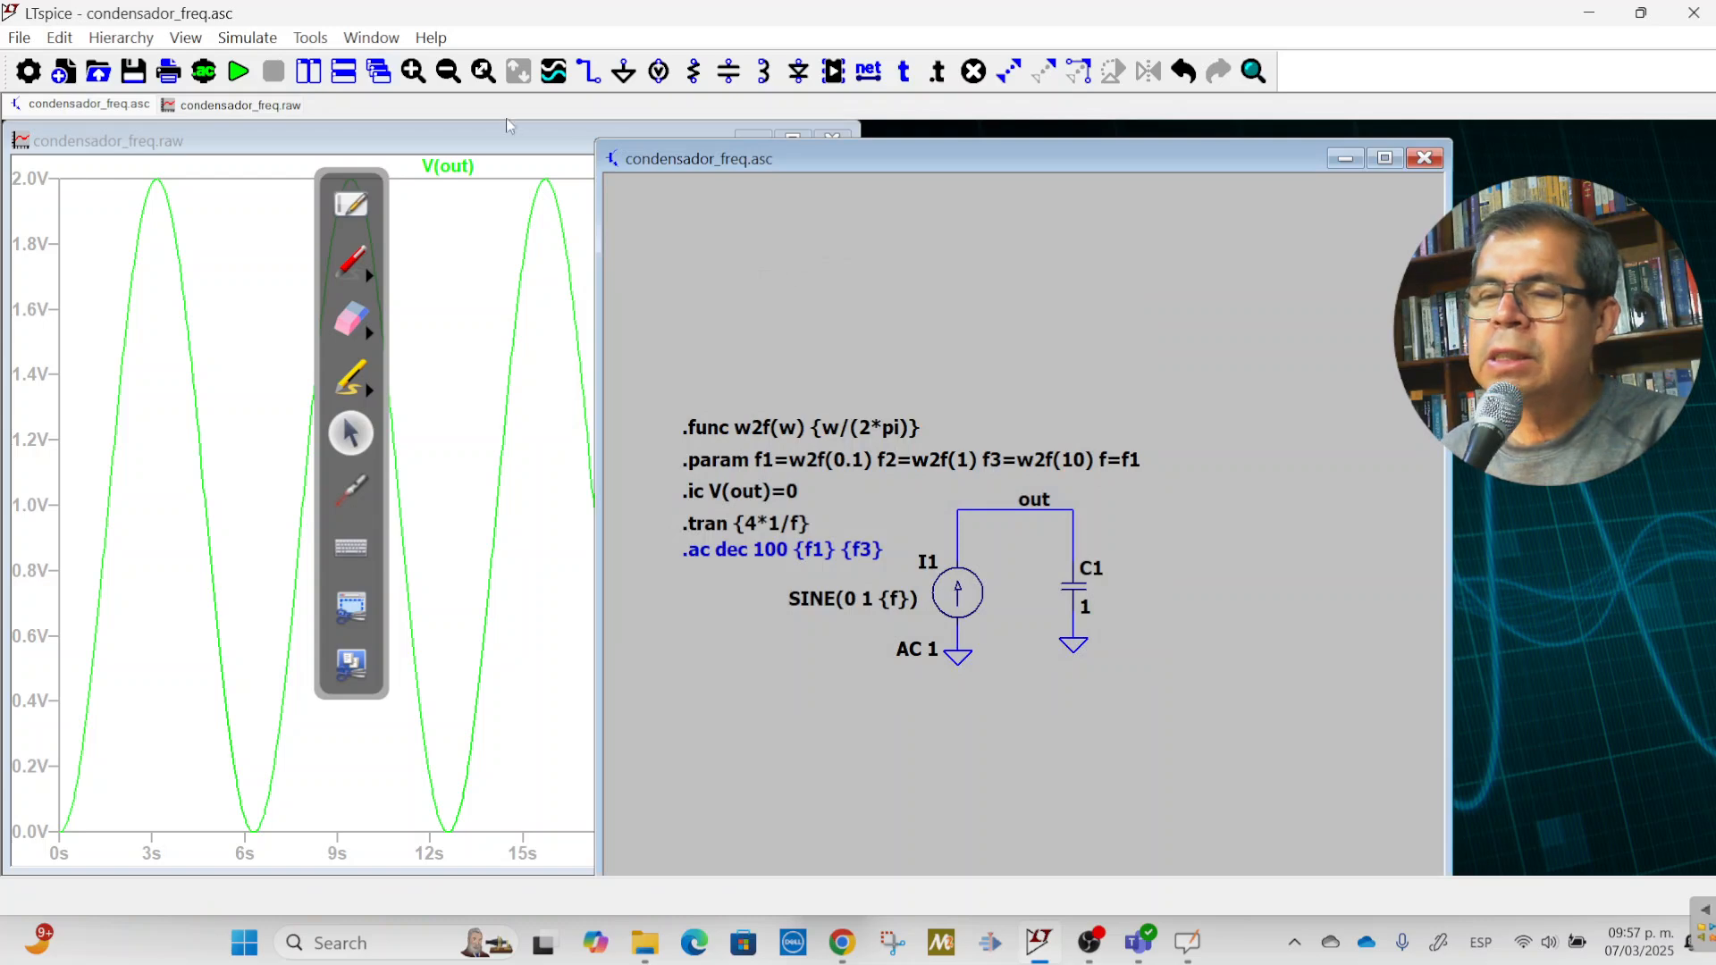
click(239, 72)
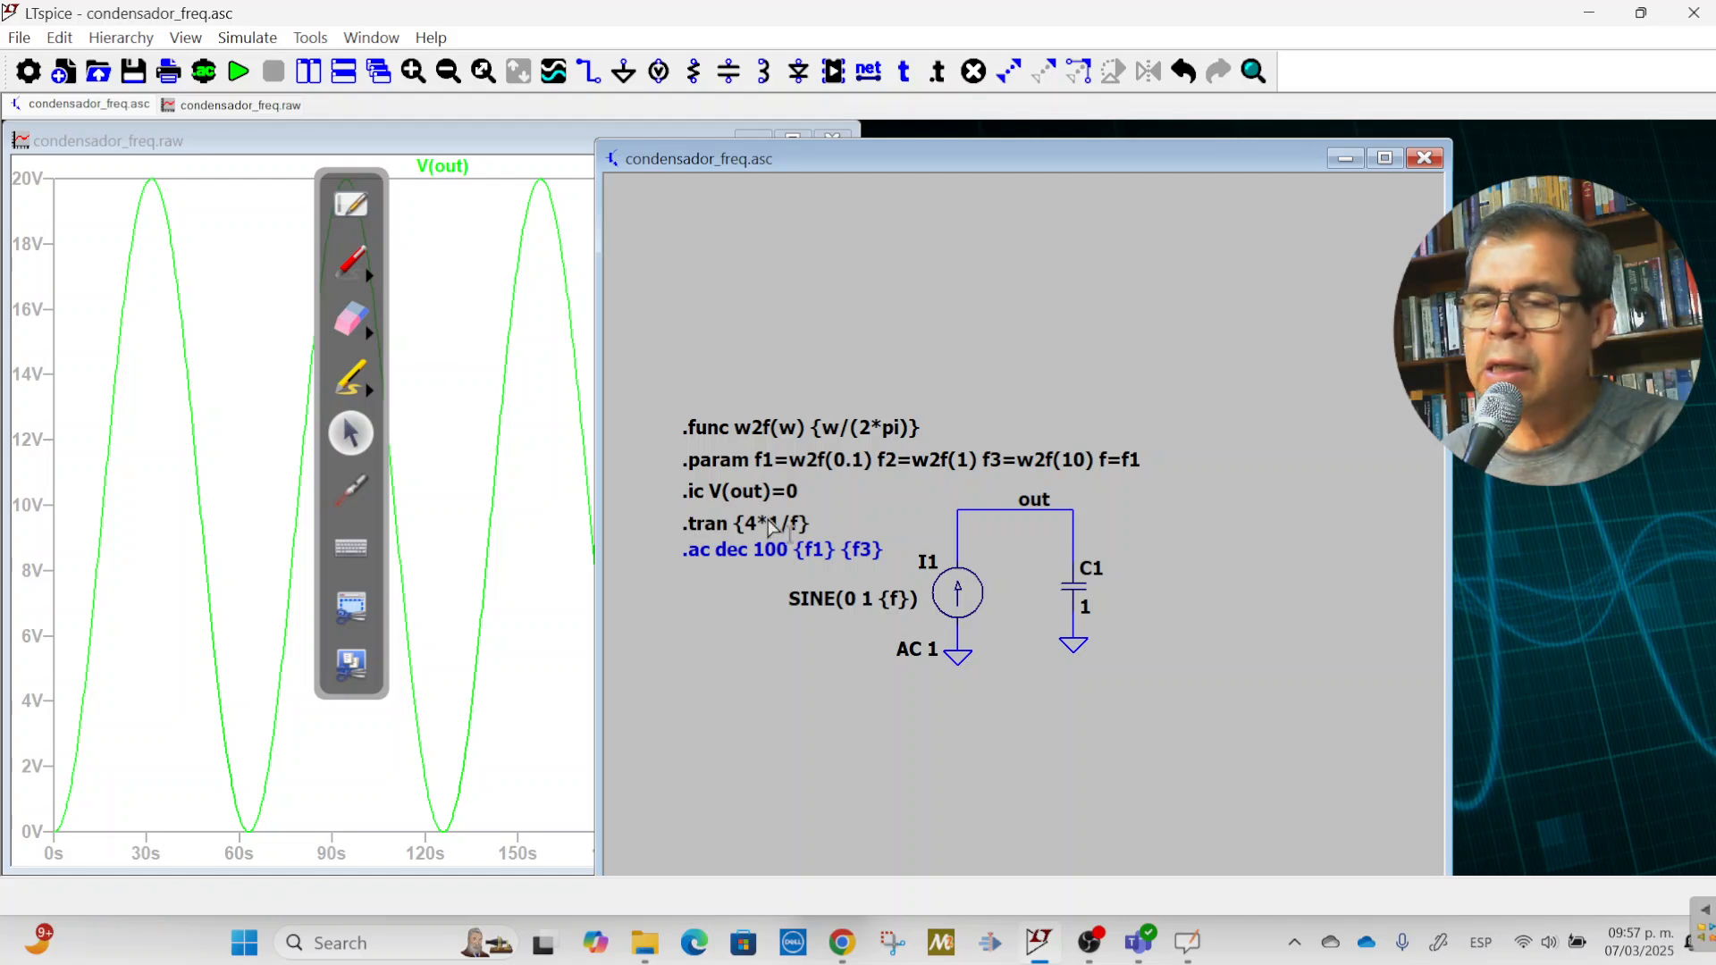
Plot the current of source I1 together with V(out) and bring the waveform window to the front to compare peaks
click(958, 592)
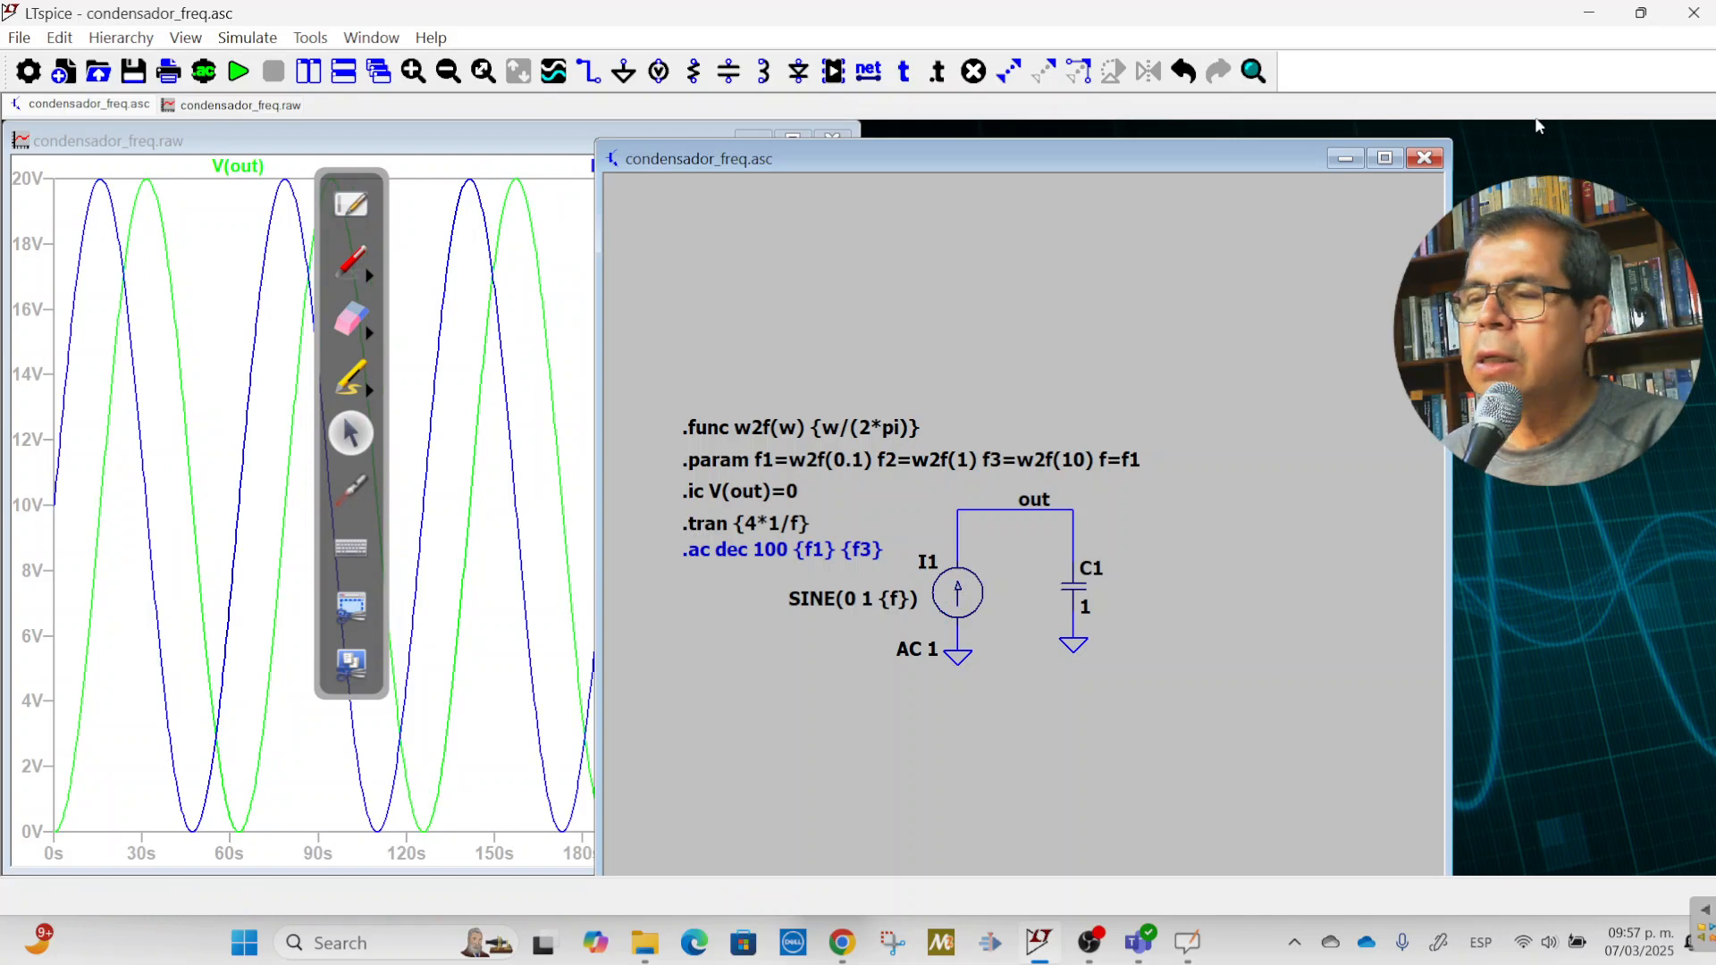
click(523, 137)
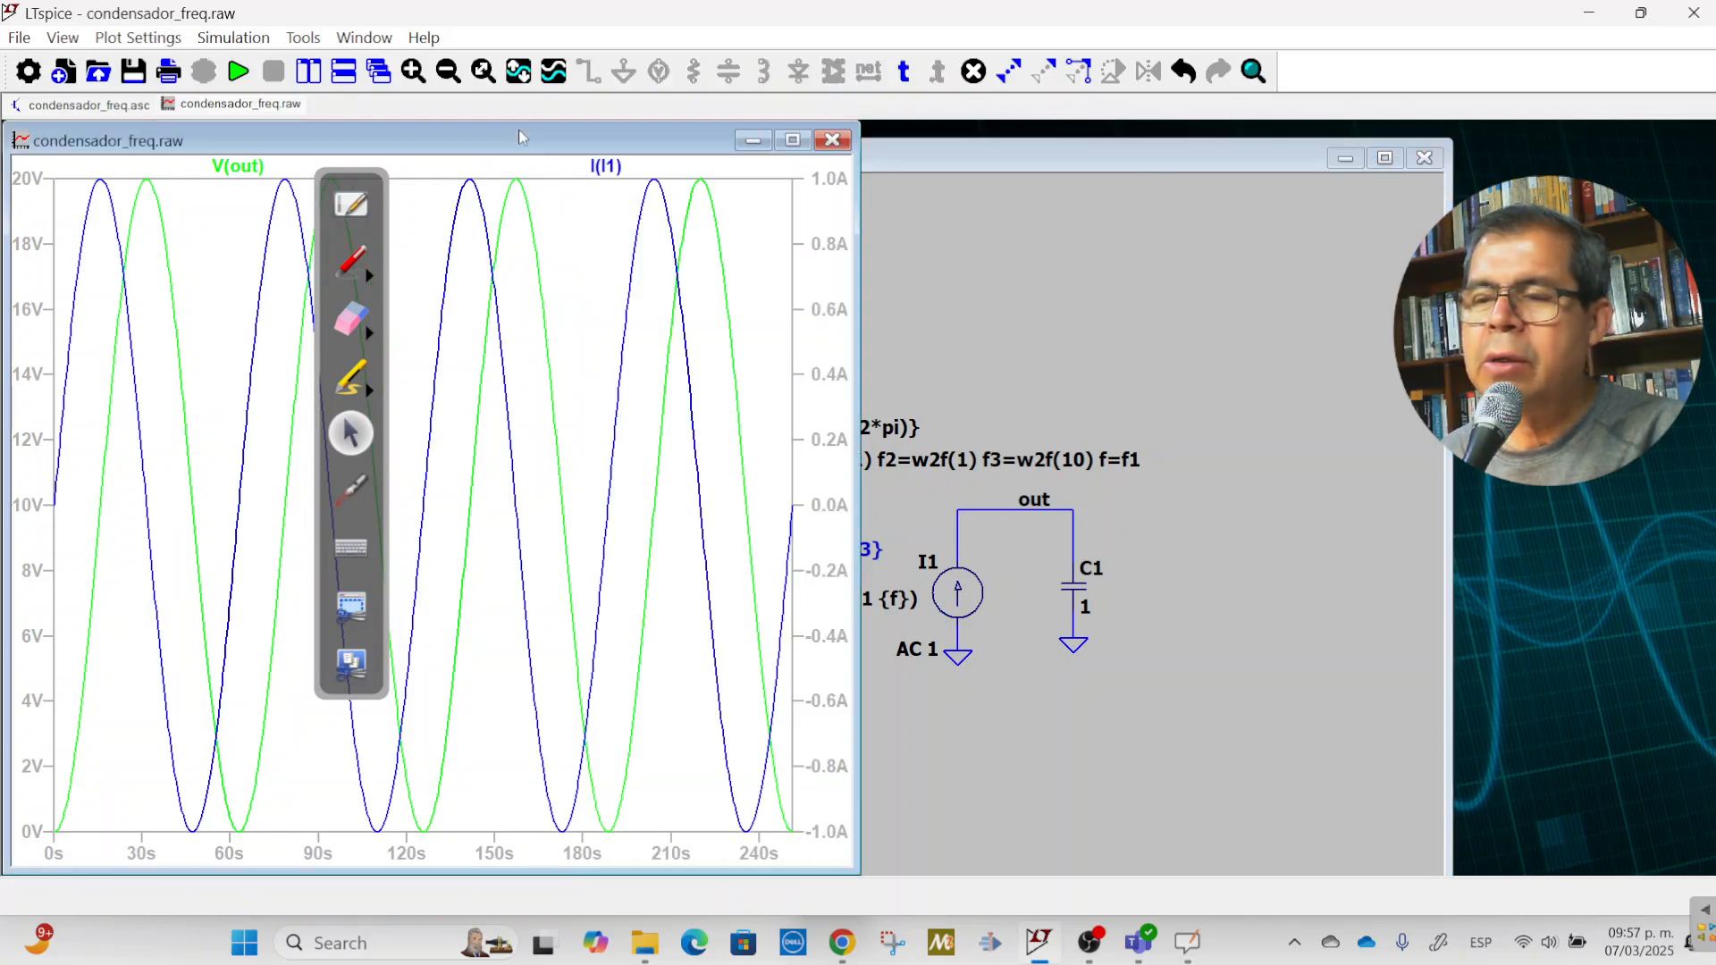
click(353, 495)
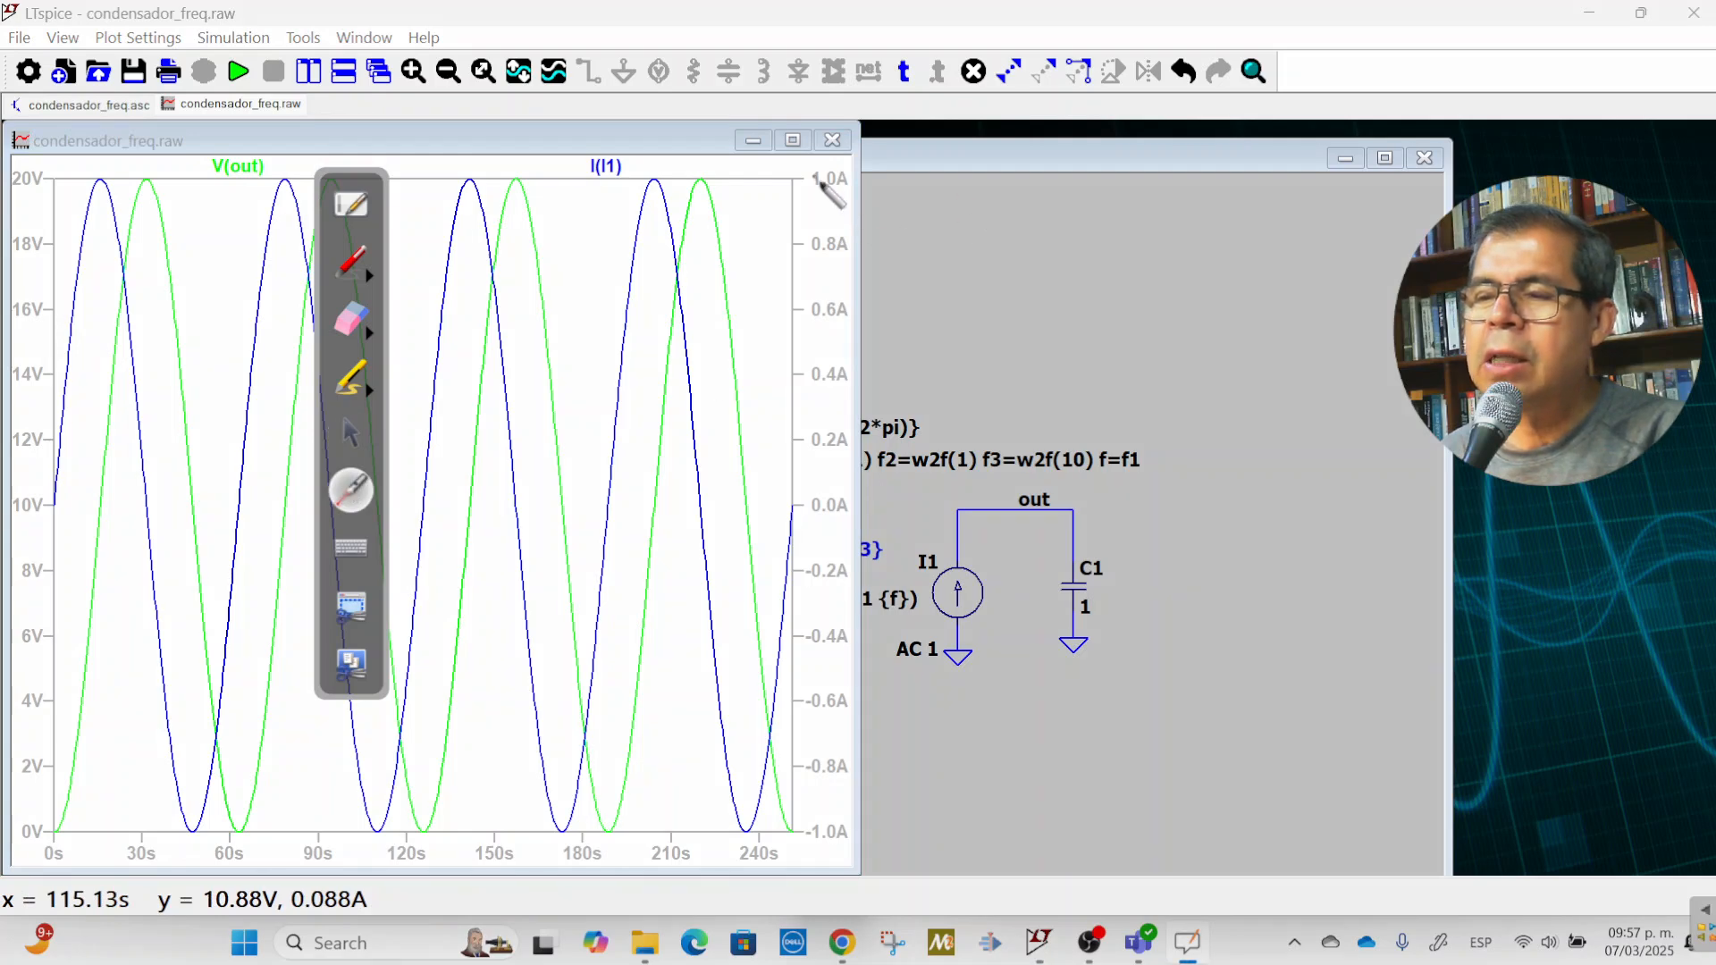
click(40, 179)
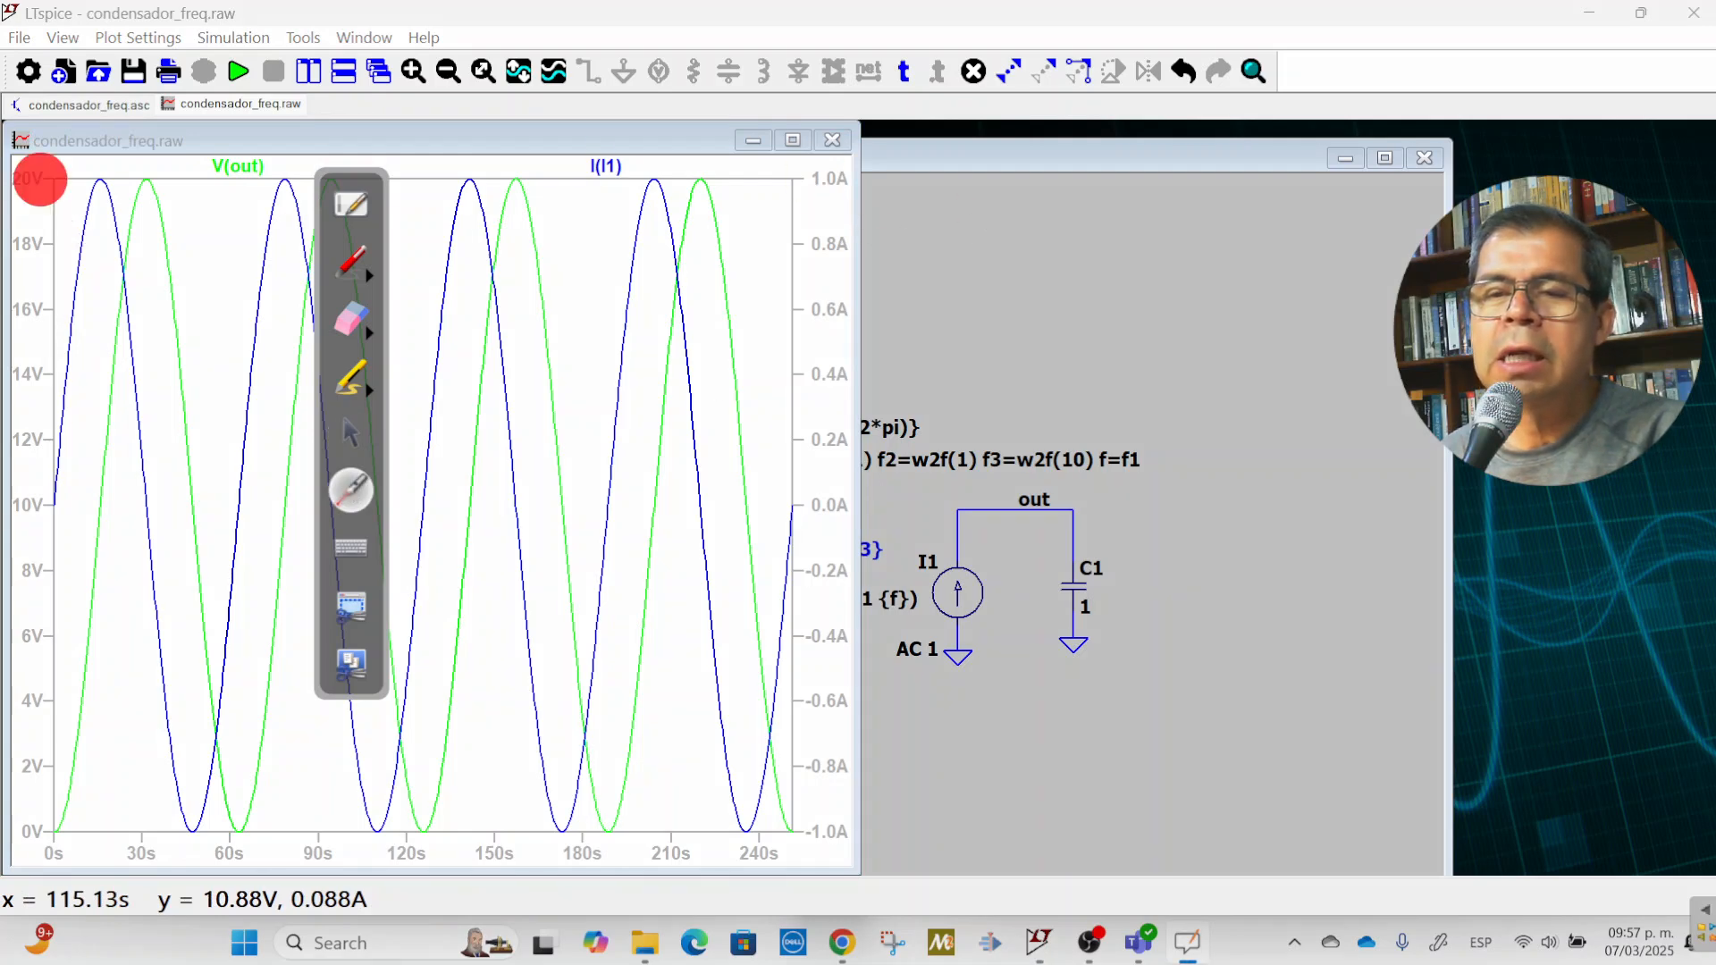